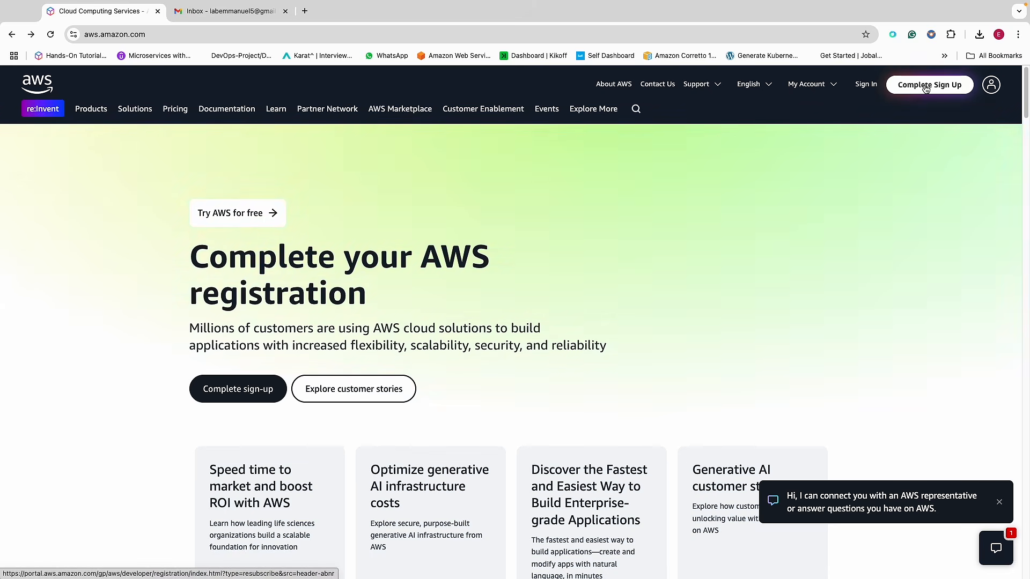
Start creating a new AWS account and enter the root user's email address in the sign-up form.
click(925, 89)
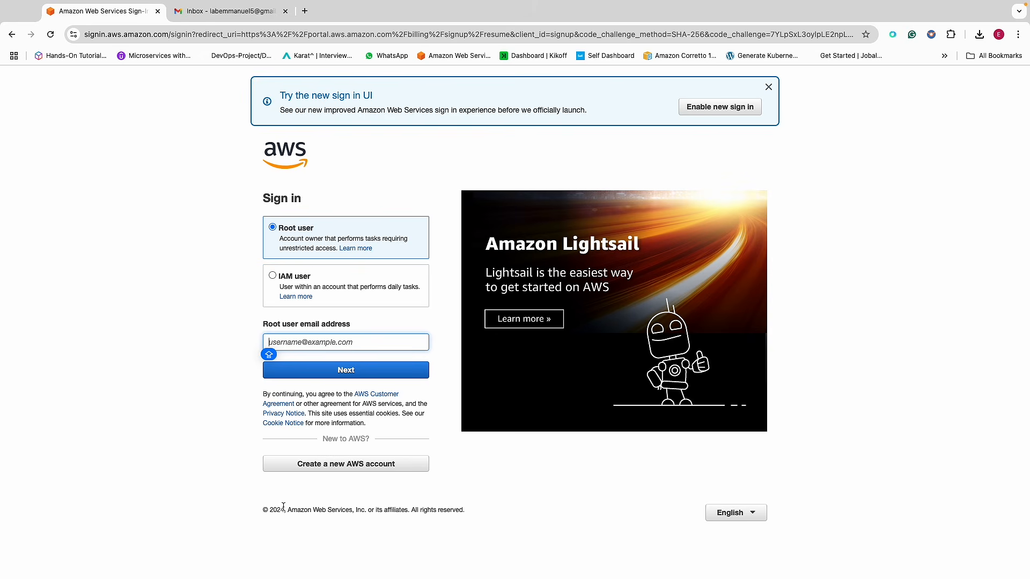
click(346, 464)
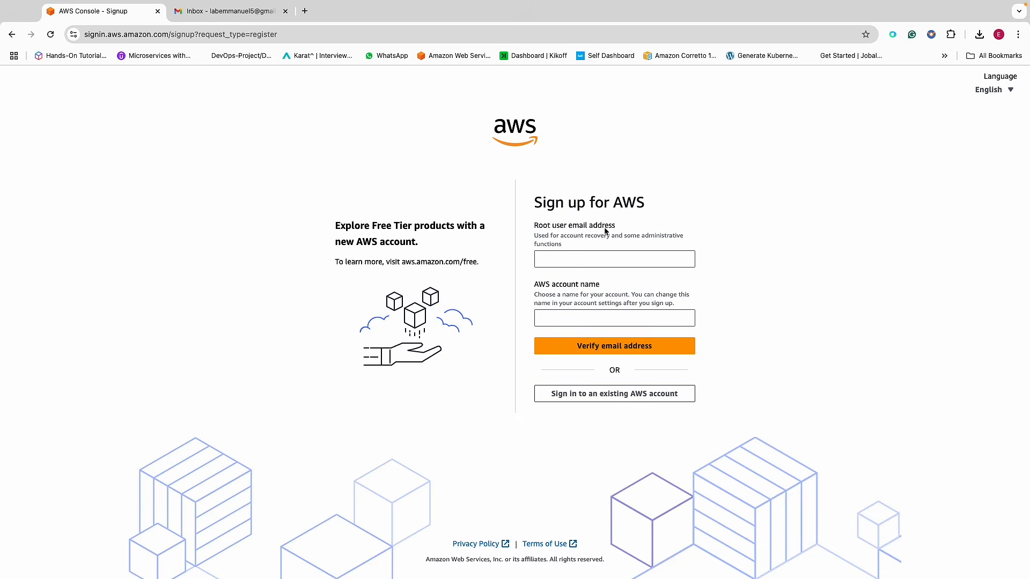
click(568, 255)
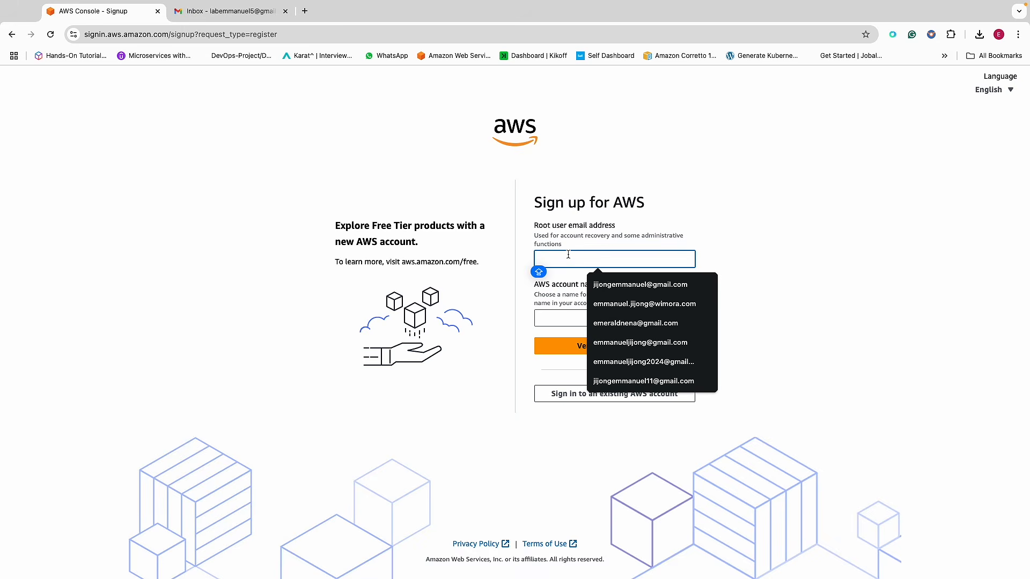
text(lab)
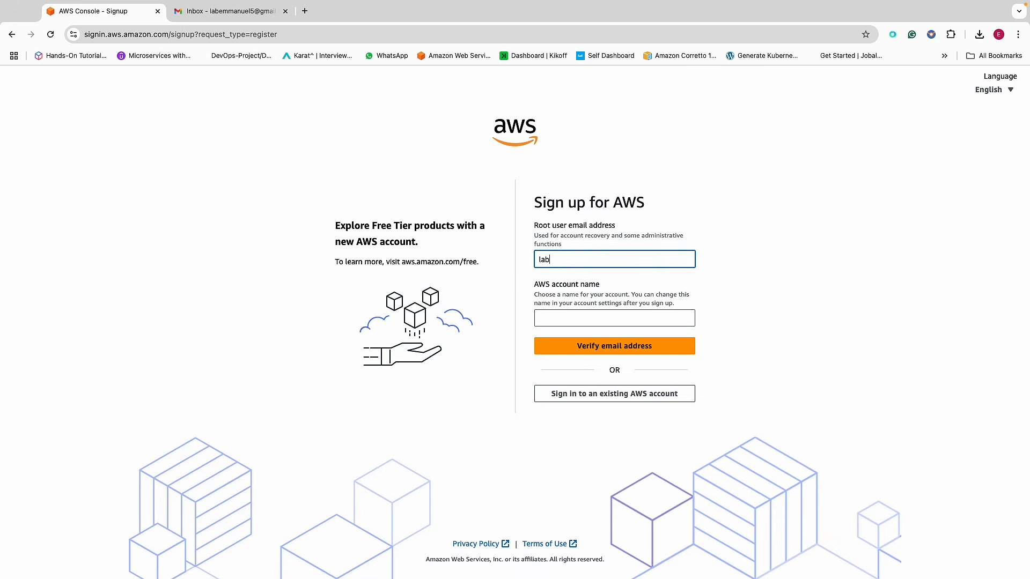
Set the AWS account name to Linux Lab and request verification of the email address.
click(547, 318)
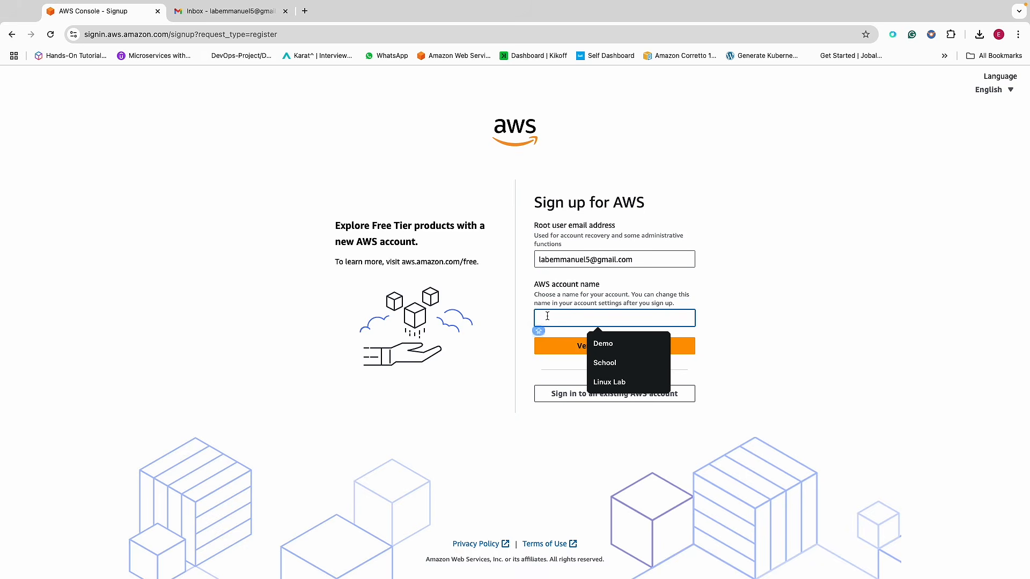
text(Lab)
click(558, 333)
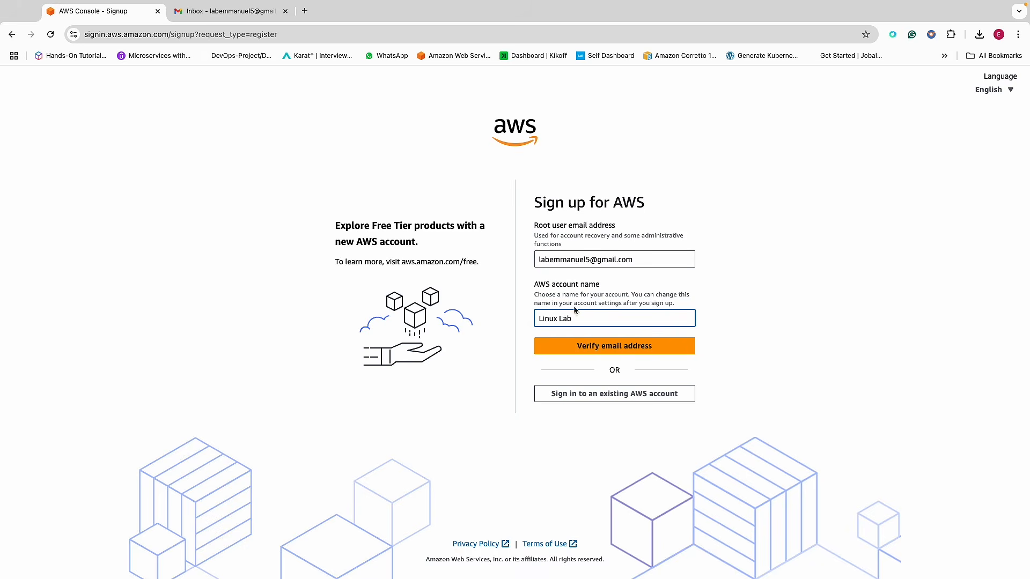
click(601, 352)
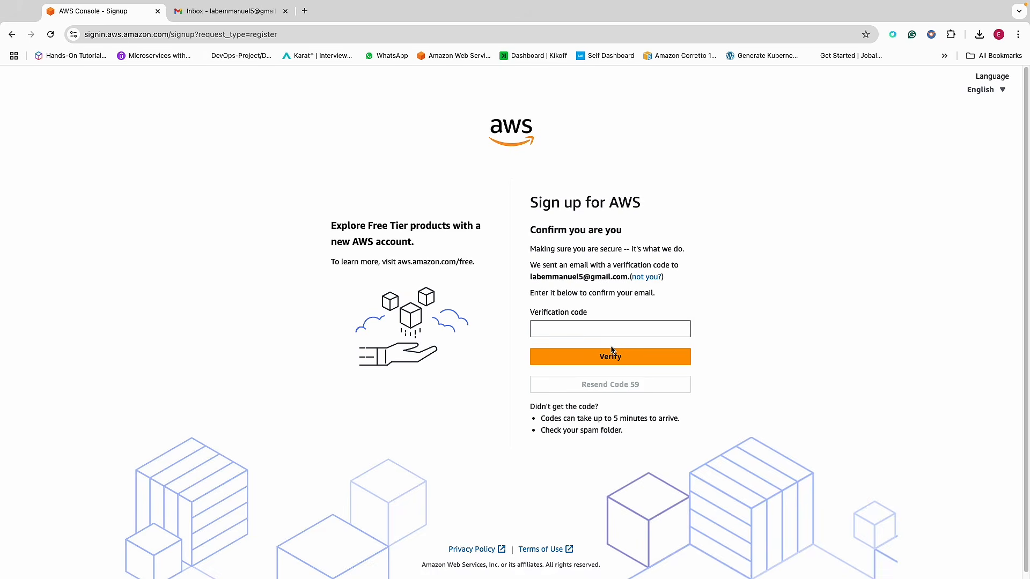
Switch to Gmail, open the "Verify your email address" message and copy its verification code.
drag(532, 230, 624, 236)
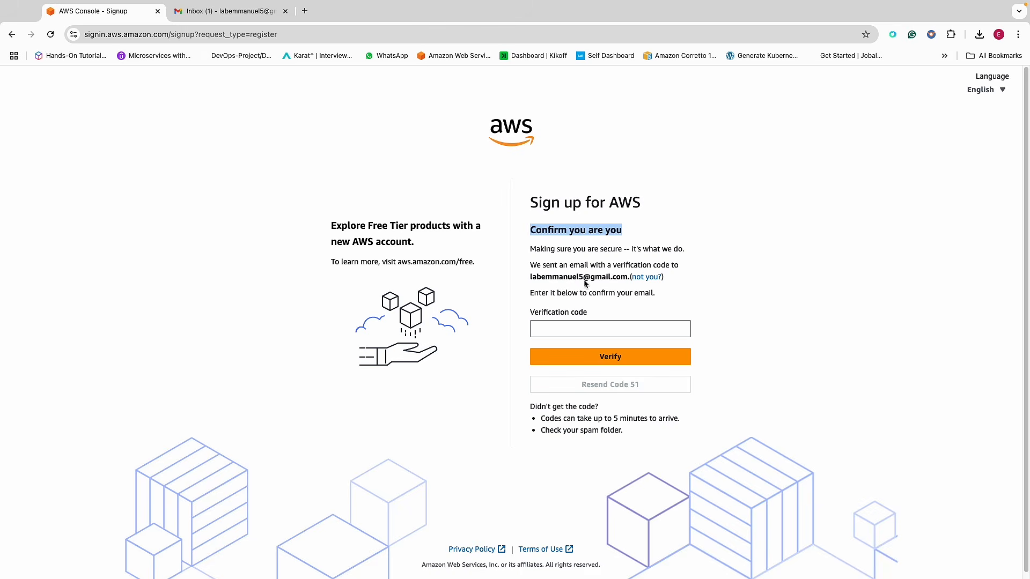
drag(531, 277, 629, 280)
click(231, 11)
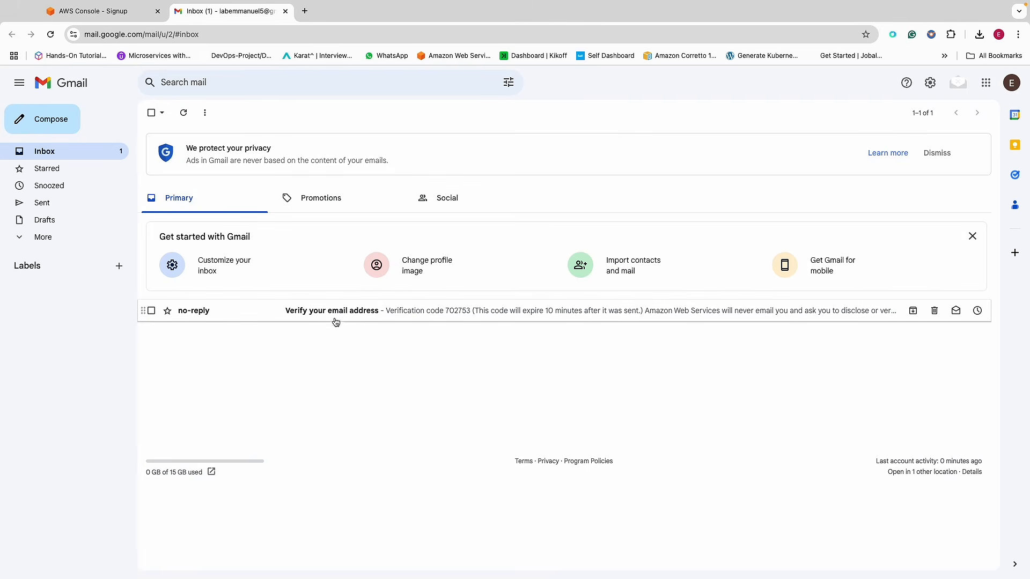
click(391, 314)
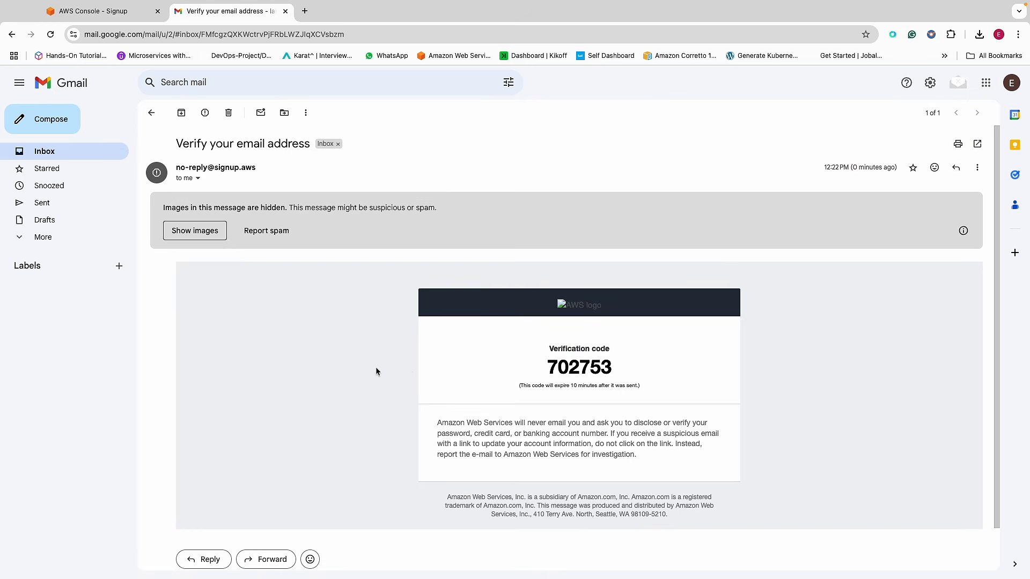
drag(547, 368, 617, 372)
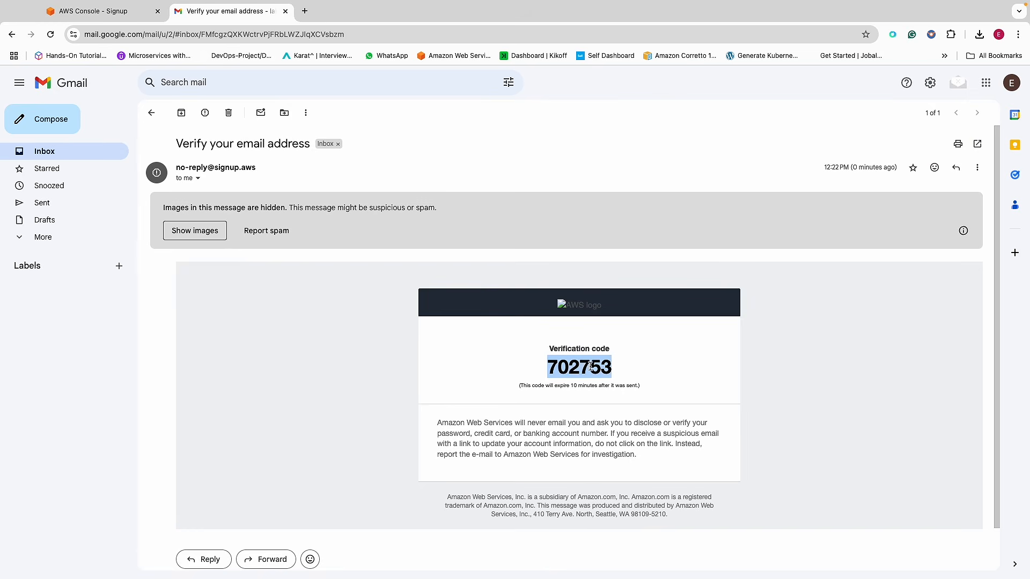
right_click(589, 375)
click(595, 391)
Return to the AWS sign-up page, paste the verification code and submit it.
click(94, 11)
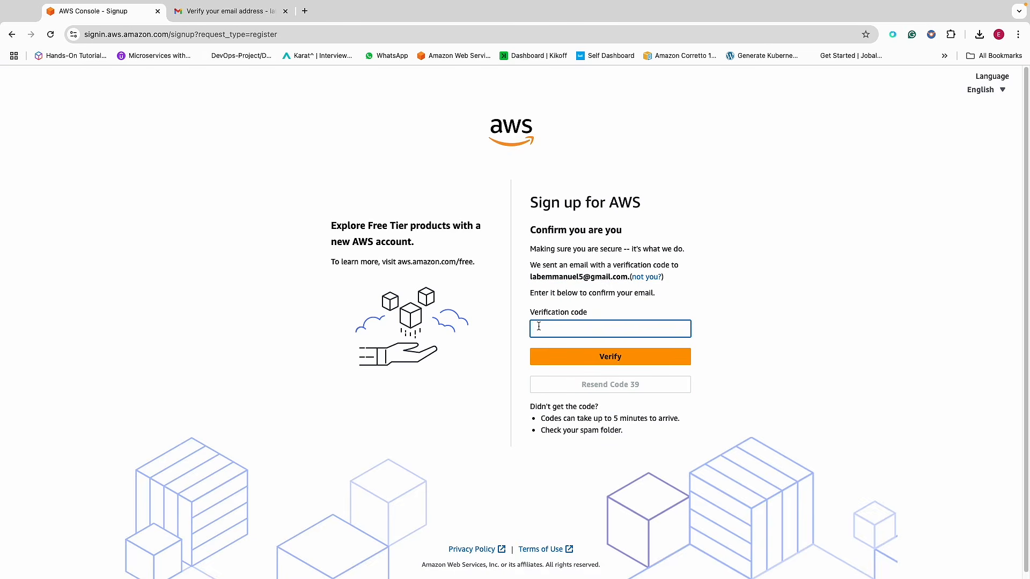
key(ctrl+v)
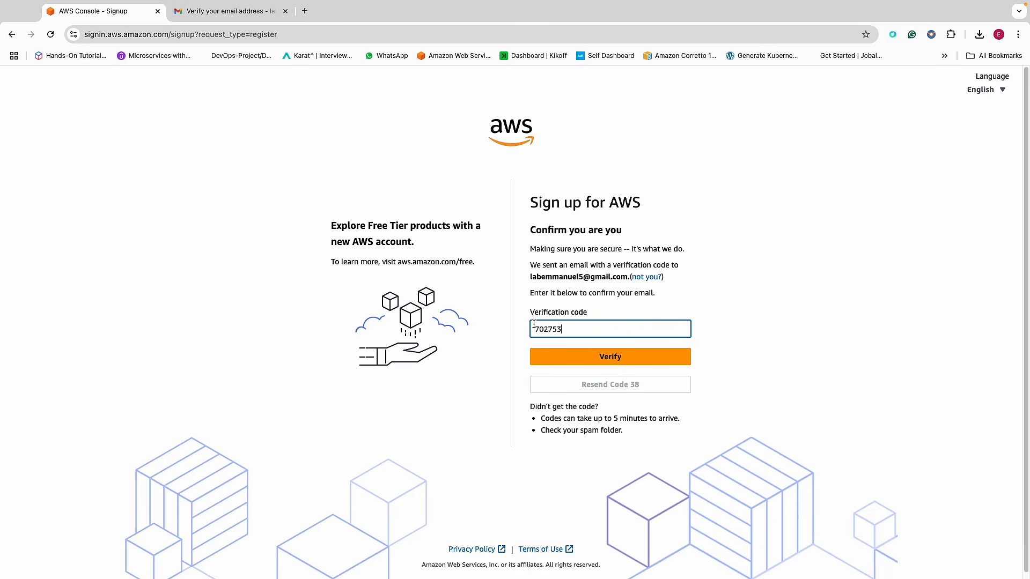
click(607, 359)
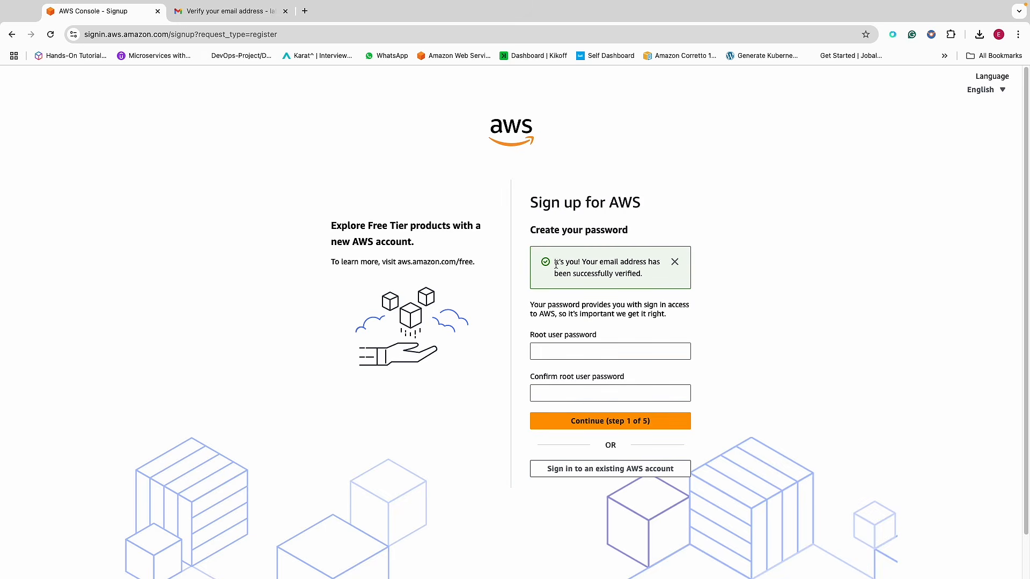
Enter the root user password and repeat it in the confirmation field.
drag(645, 277, 548, 266)
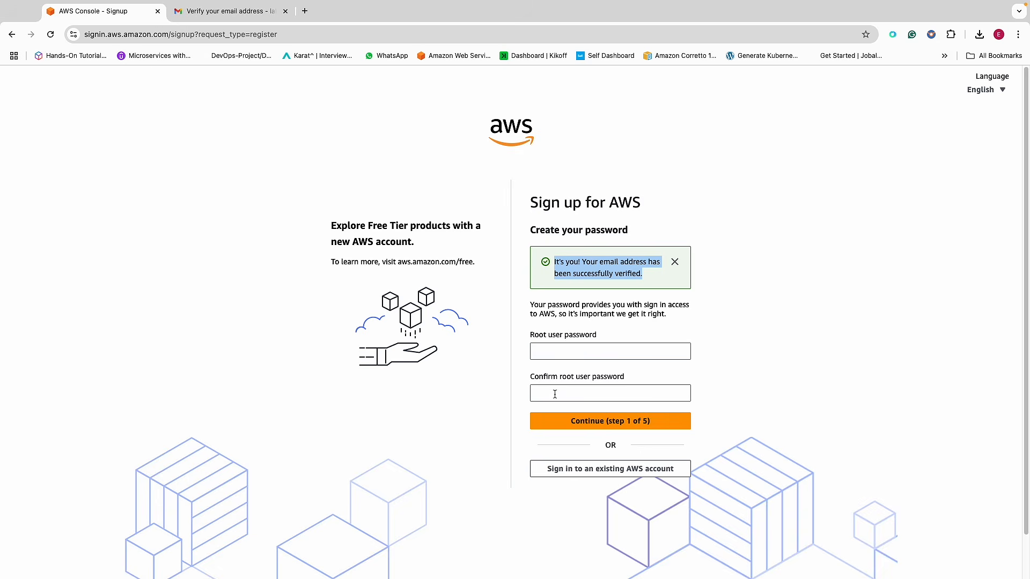
drag(533, 338, 600, 340)
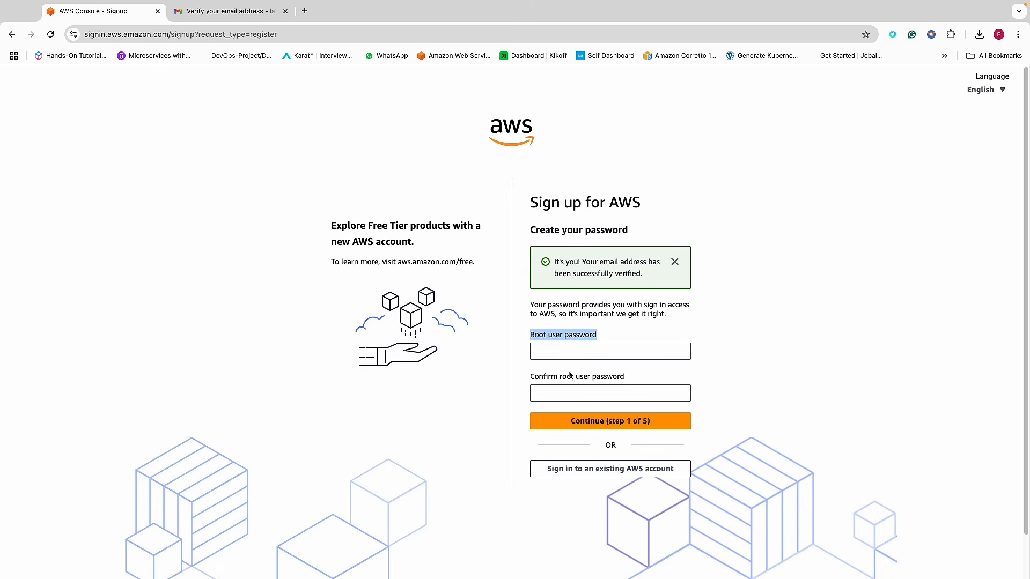
click(532, 379)
drag(532, 379, 628, 379)
click(552, 354)
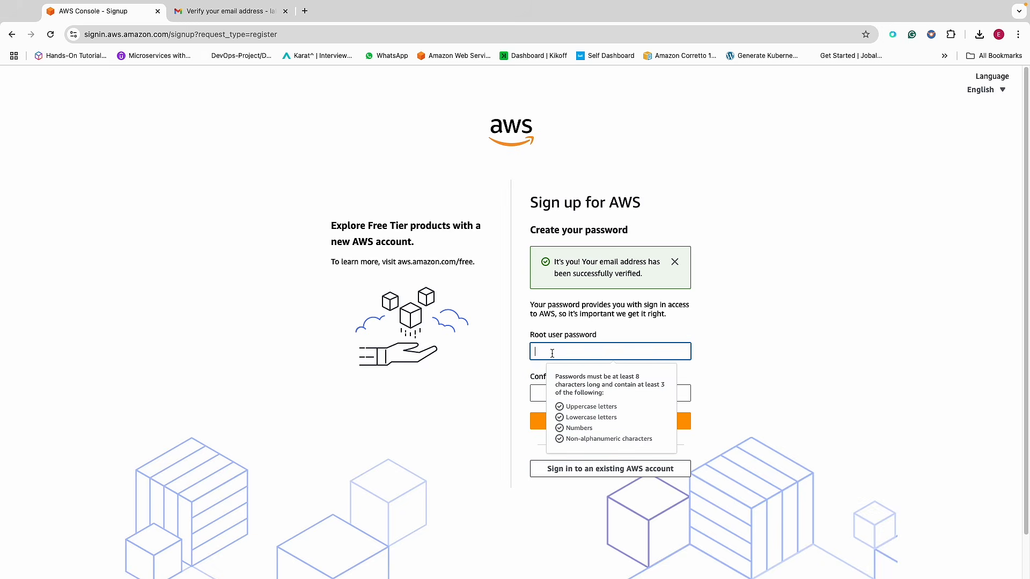
key(ctrl+v)
key(Tab)
key(ctrl+v)
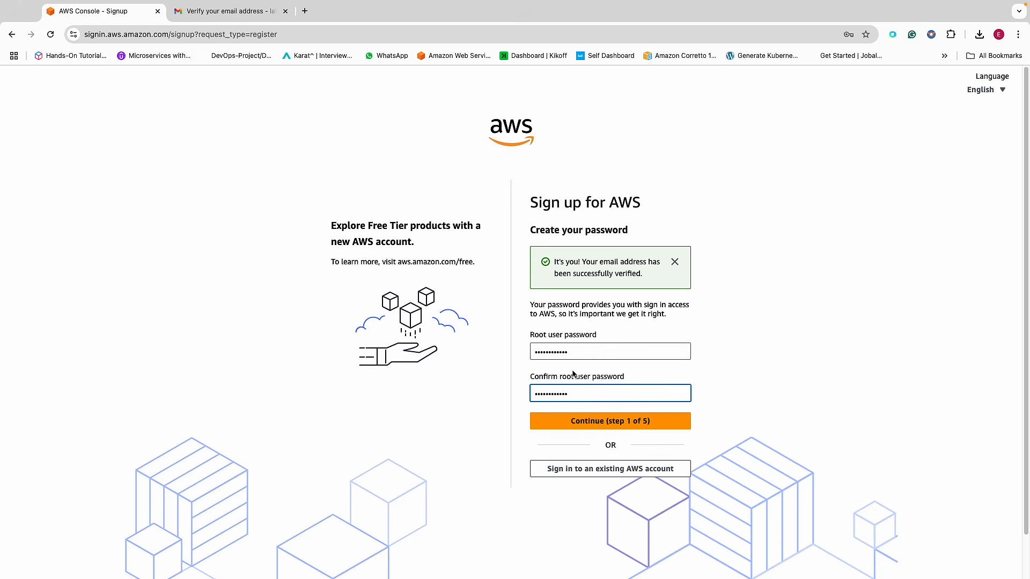
Check both root user password entries and continue to the contact information.
drag(573, 353, 524, 352)
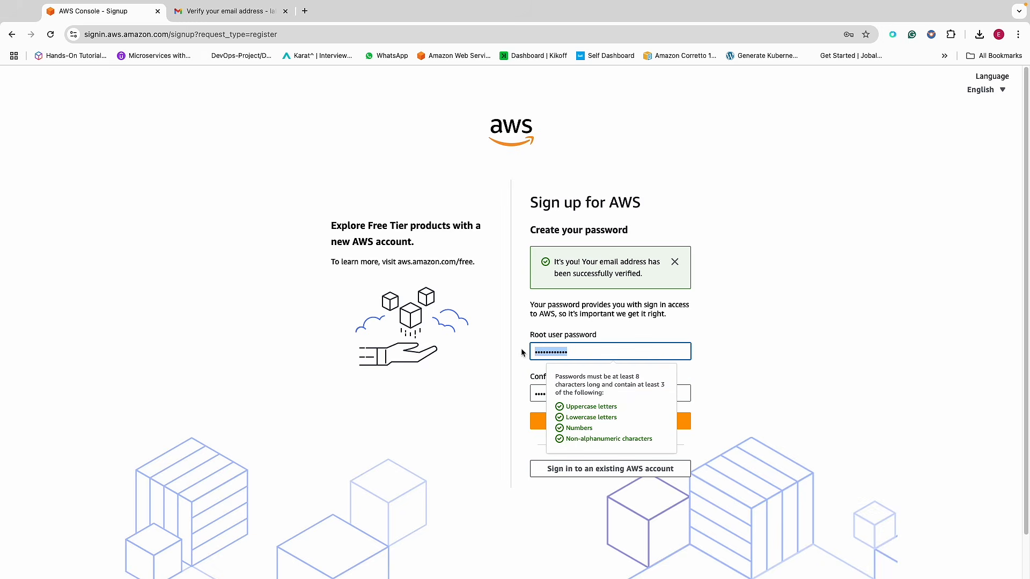
click(517, 344)
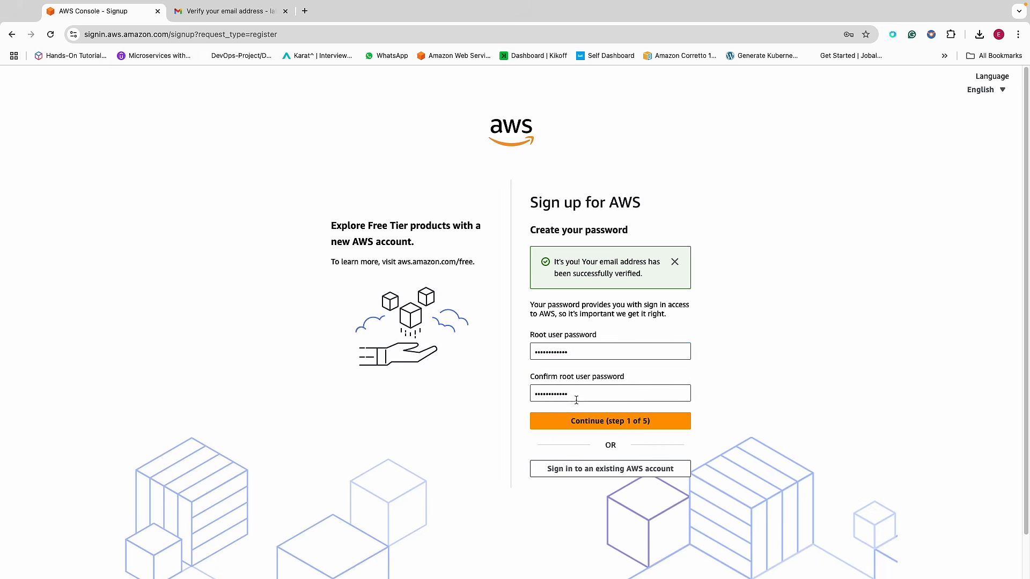
drag(575, 397, 524, 395)
click(524, 395)
click(574, 422)
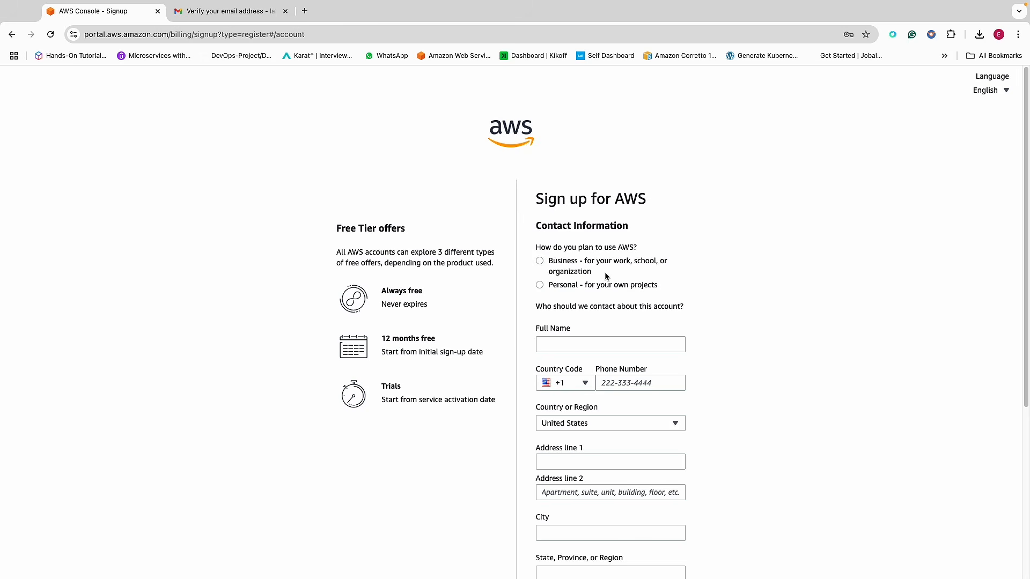
Choose Personal - for your own projects as the planned use of AWS.
scroll(587, 223, down, 2)
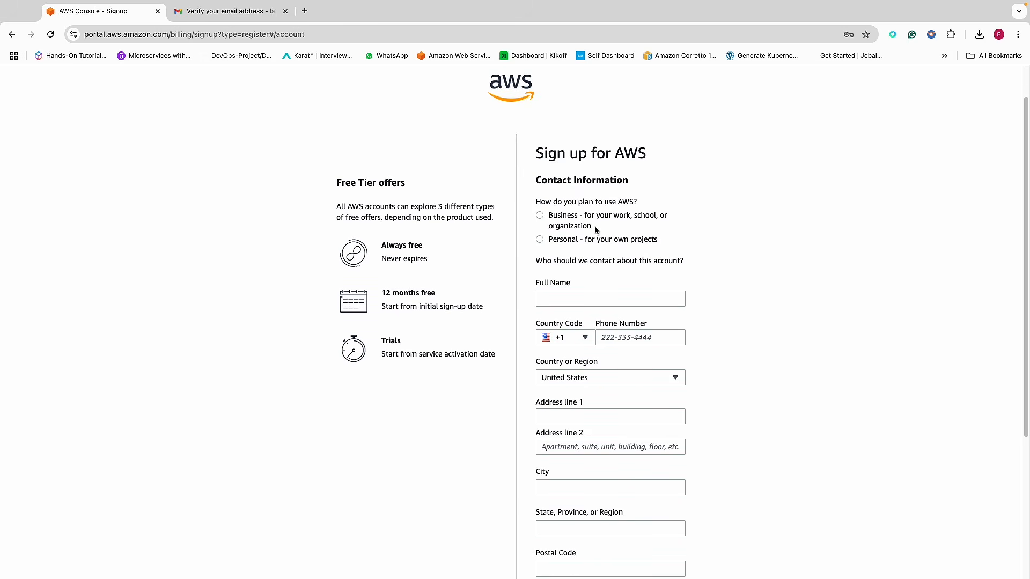
drag(593, 230, 543, 221)
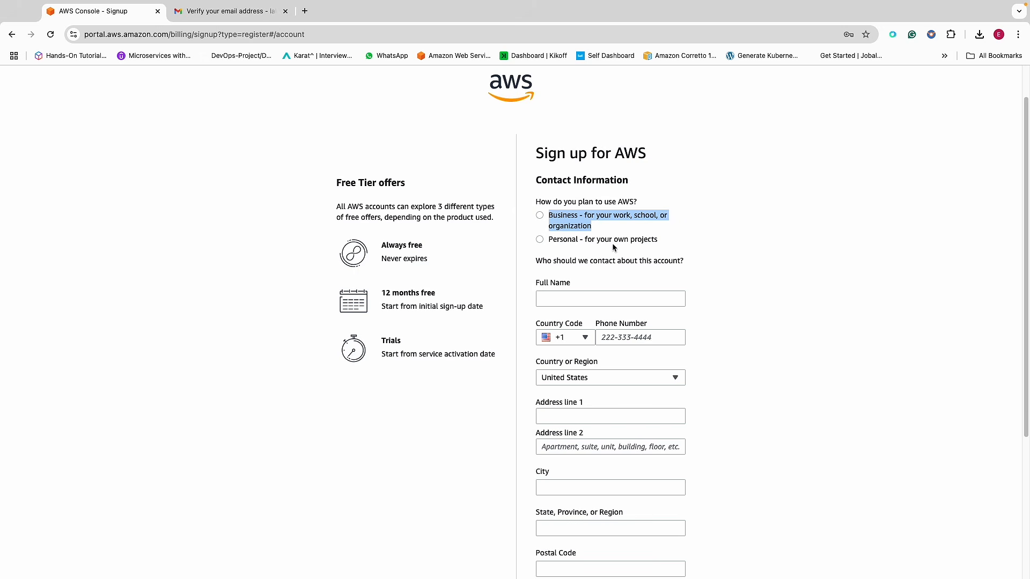
click(541, 239)
click(646, 256)
Enter the contact's full name and phone number in the contact information.
scroll(626, 257, down, 2)
click(568, 213)
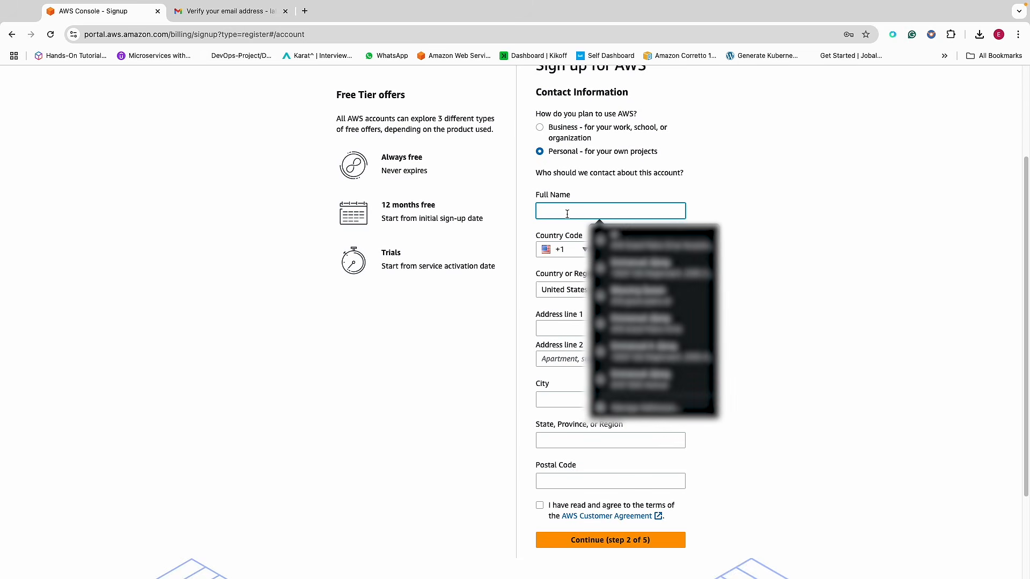
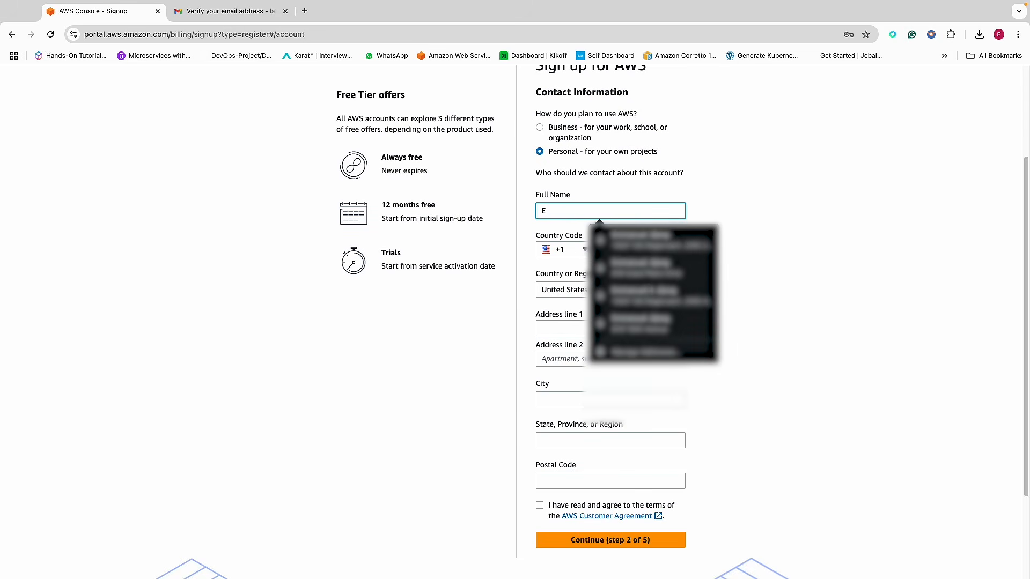
key(Tab)
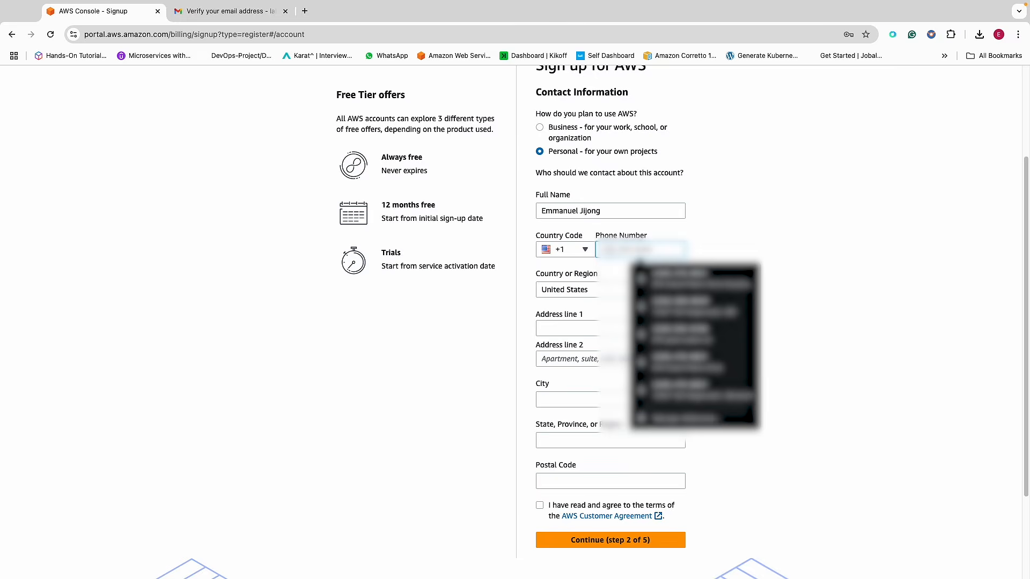
text(**********)
key(Tab)
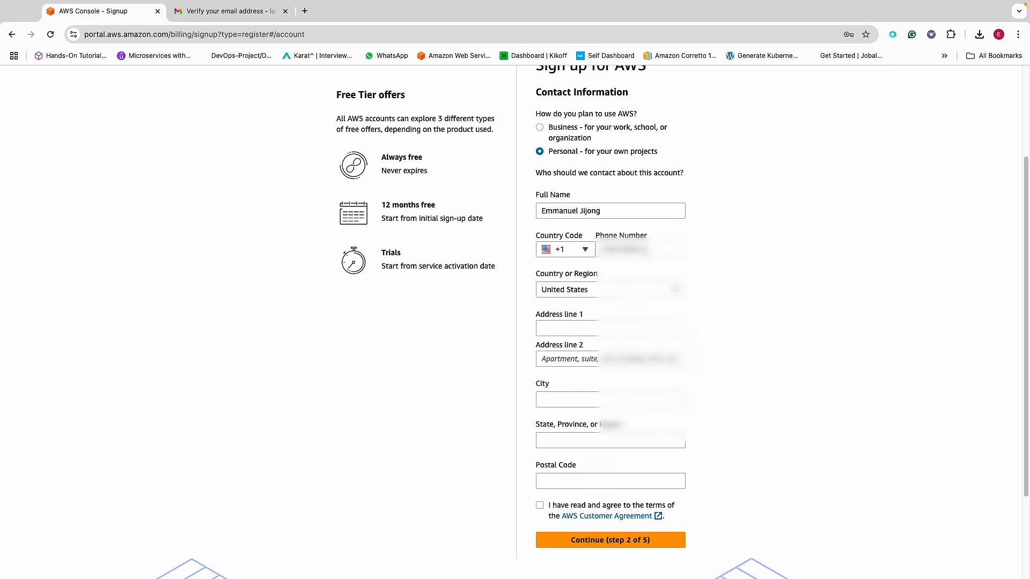
key(shift+Tab)
click(739, 237)
Fill in the contact's address, accept the AWS Customer Agreement and continue to the billing information.
scroll(738, 237, down, 3)
click(626, 207)
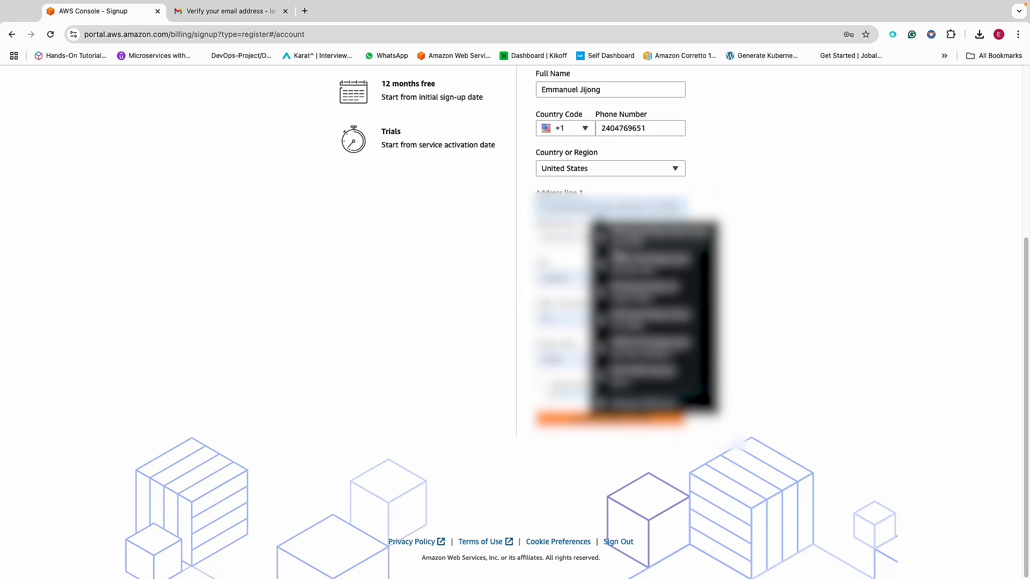
click(644, 321)
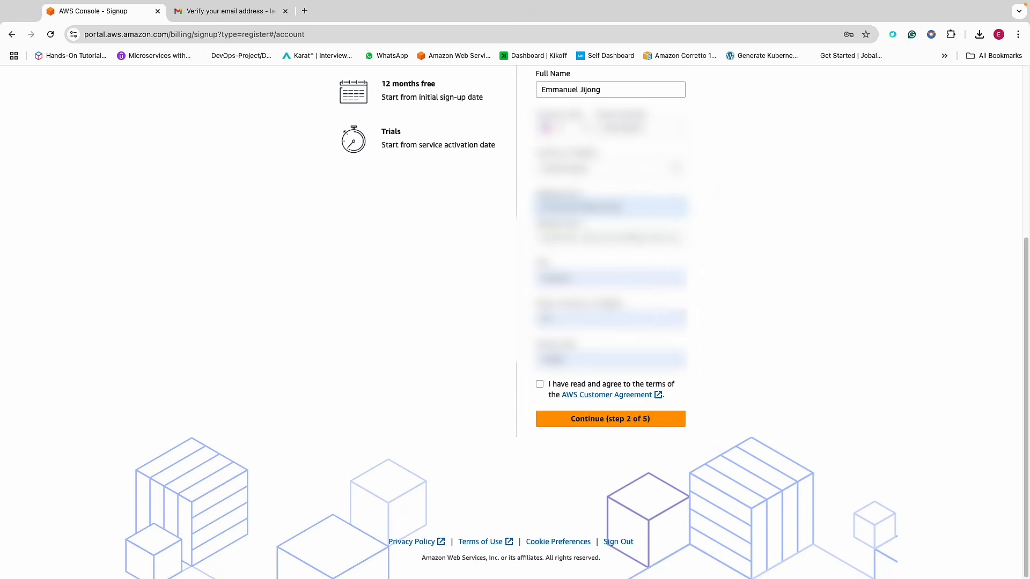
click(540, 385)
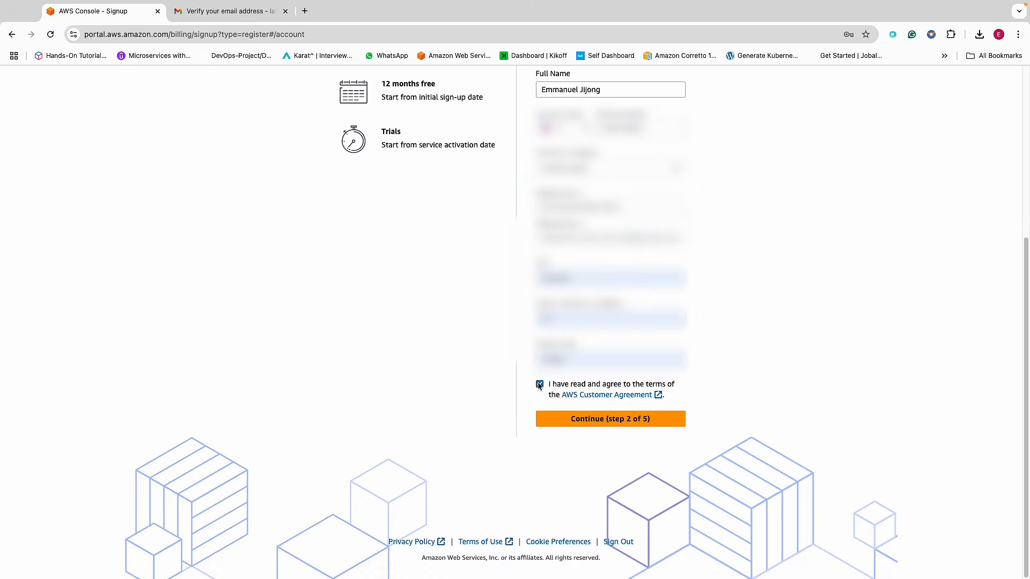
click(615, 424)
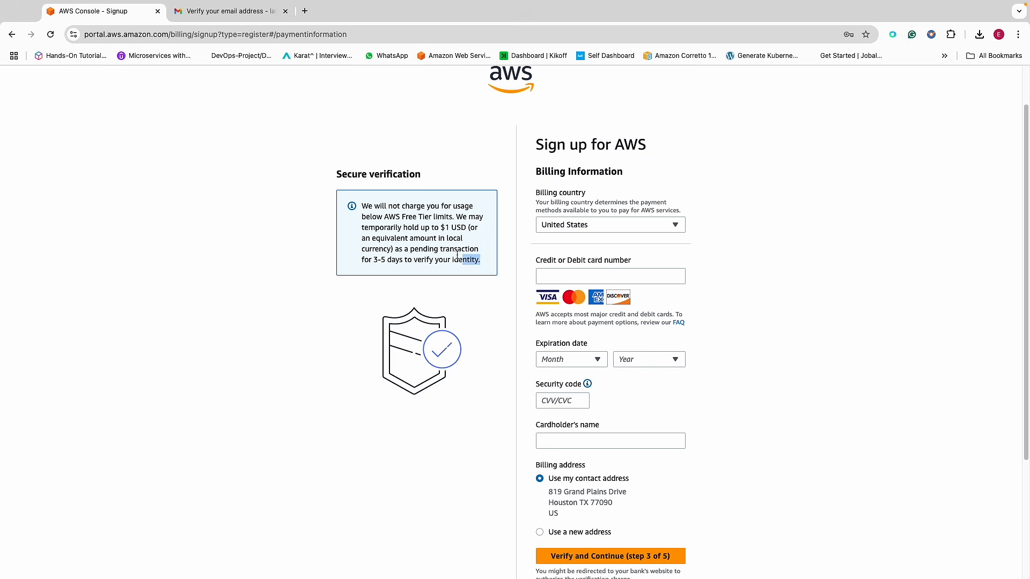
drag(458, 255, 347, 211)
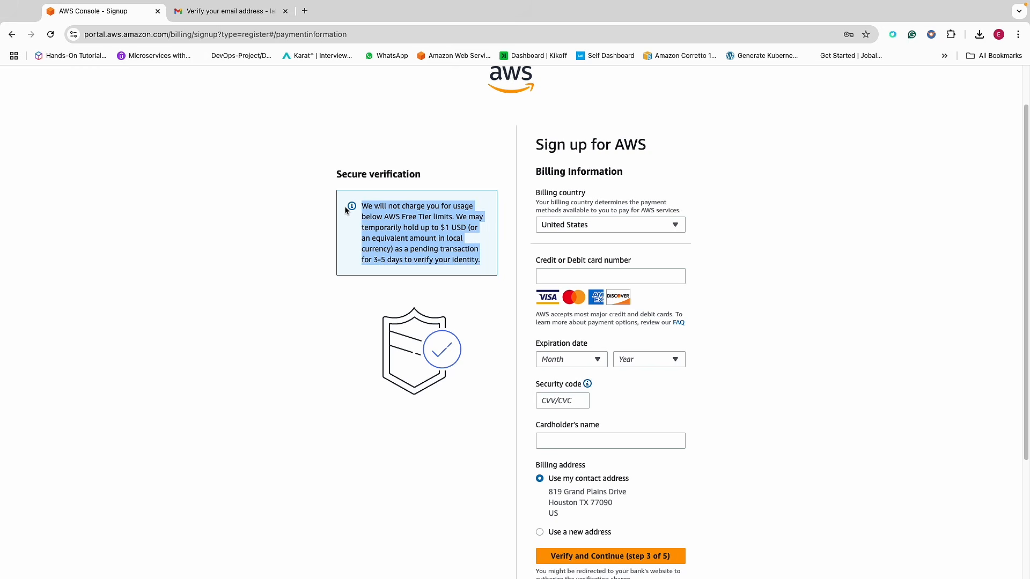
click(448, 232)
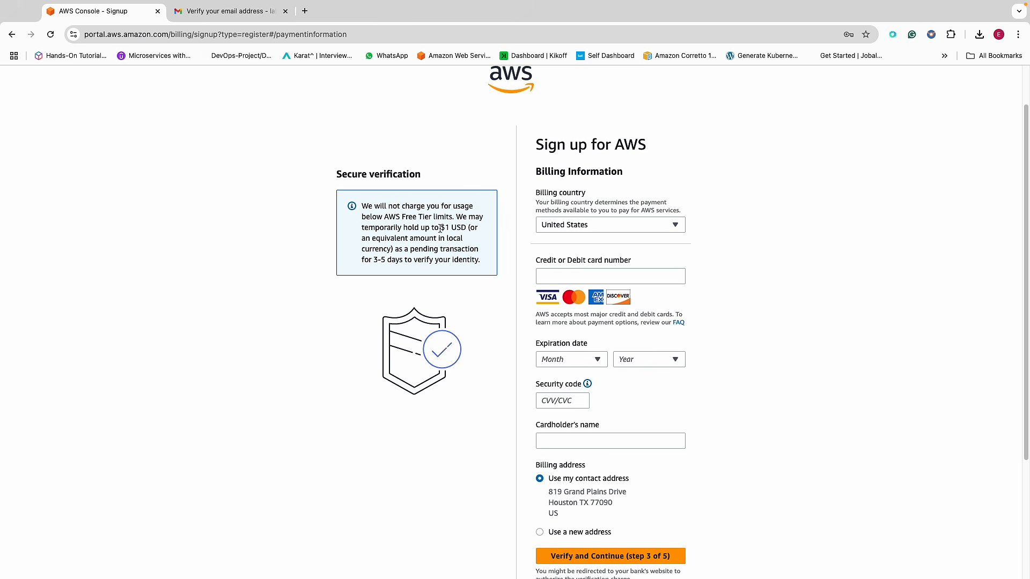
drag(450, 228, 433, 227)
Fill in the saved payment card, its expiration month and year and its security code, and submit the billing information for verification.
click(556, 276)
click(641, 310)
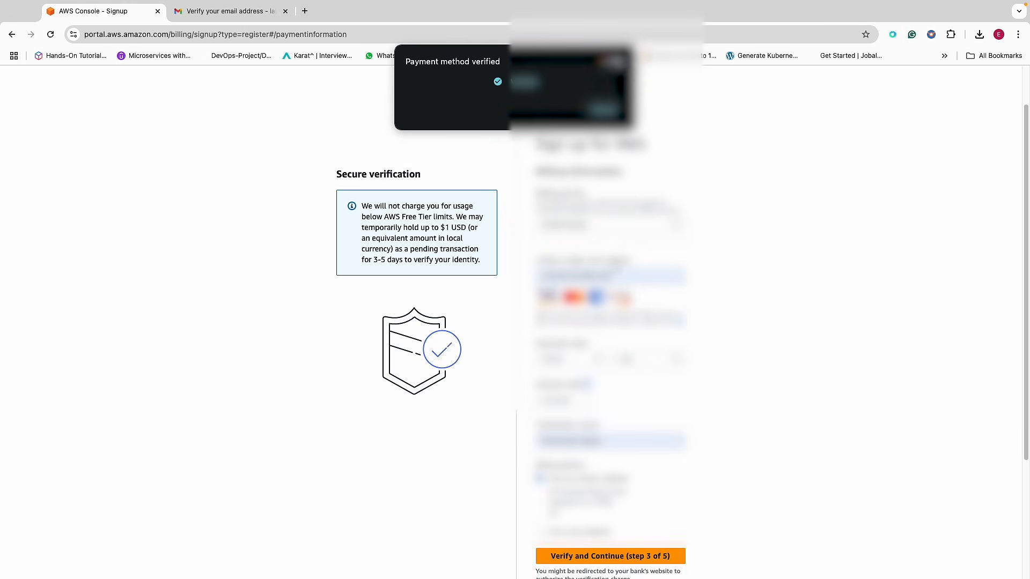
click(590, 359)
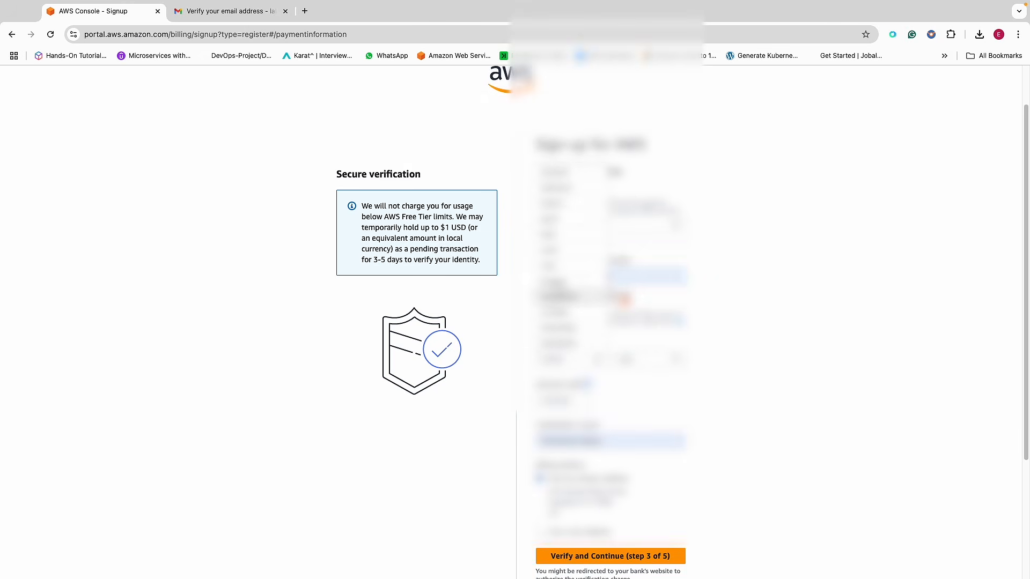
click(563, 221)
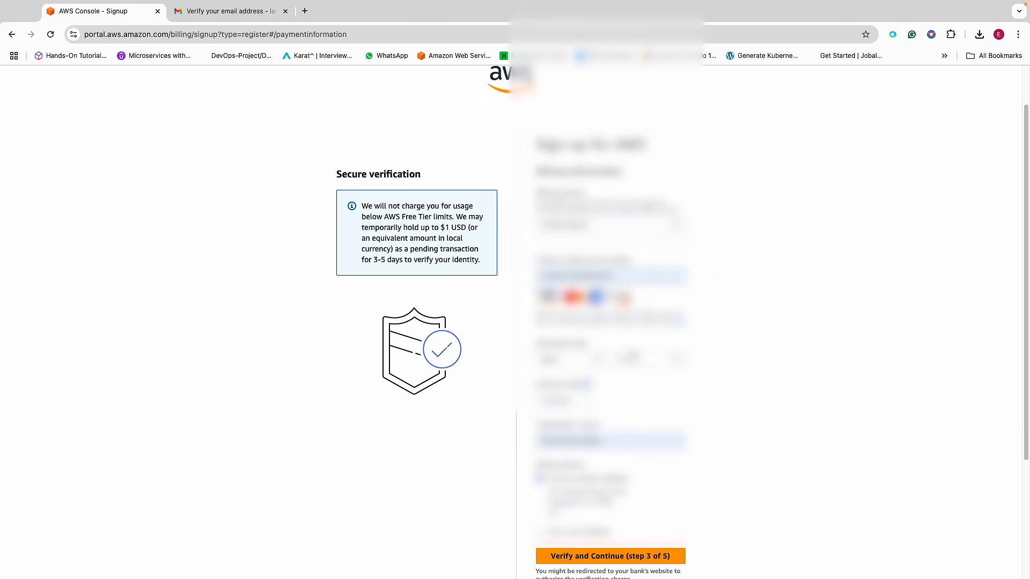
click(635, 358)
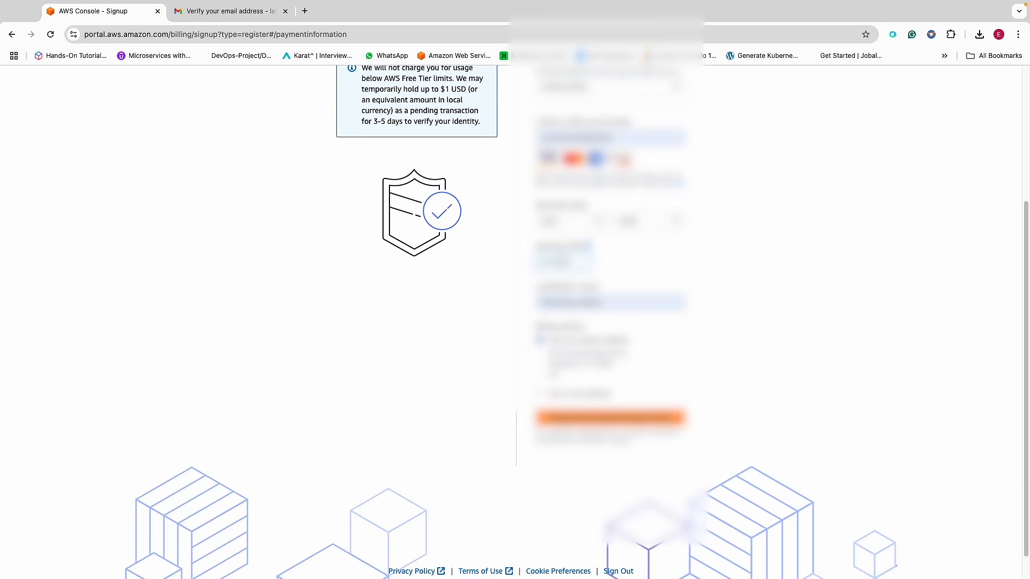
text(•••)
scroll(594, 315, down, 1)
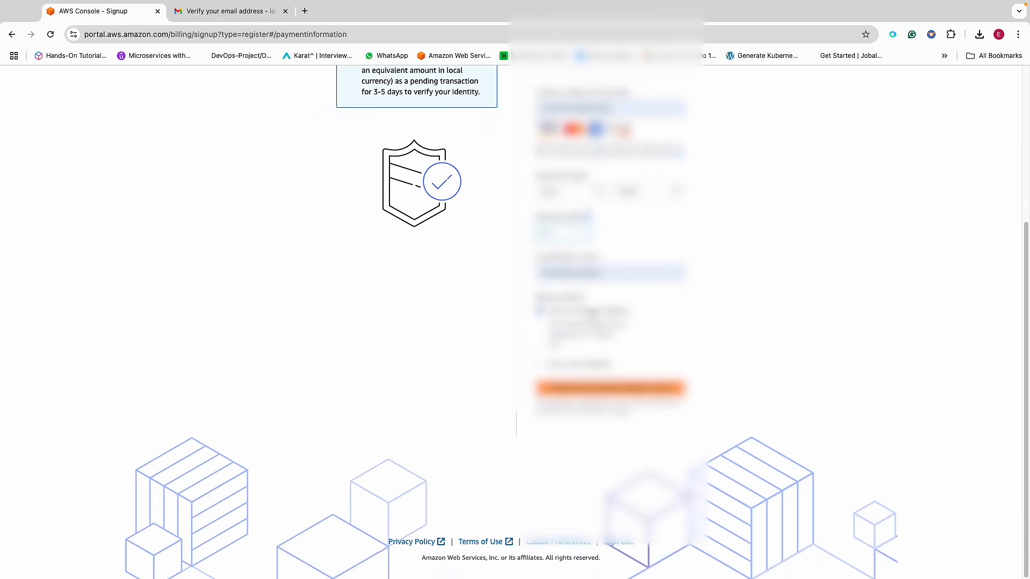
click(610, 389)
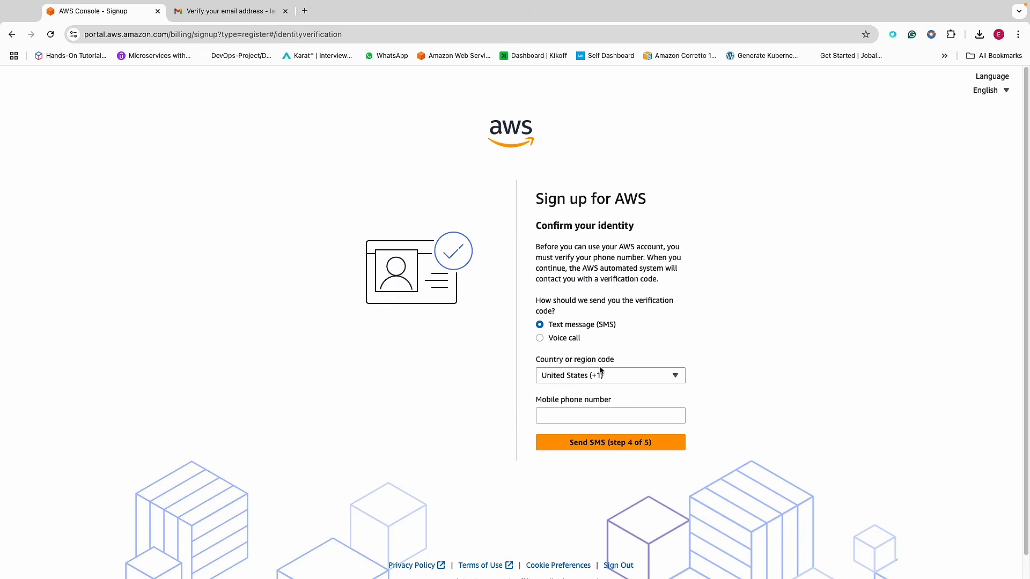
Enter the mobile phone number for text message (SMS) verification and start the security check.
click(591, 412)
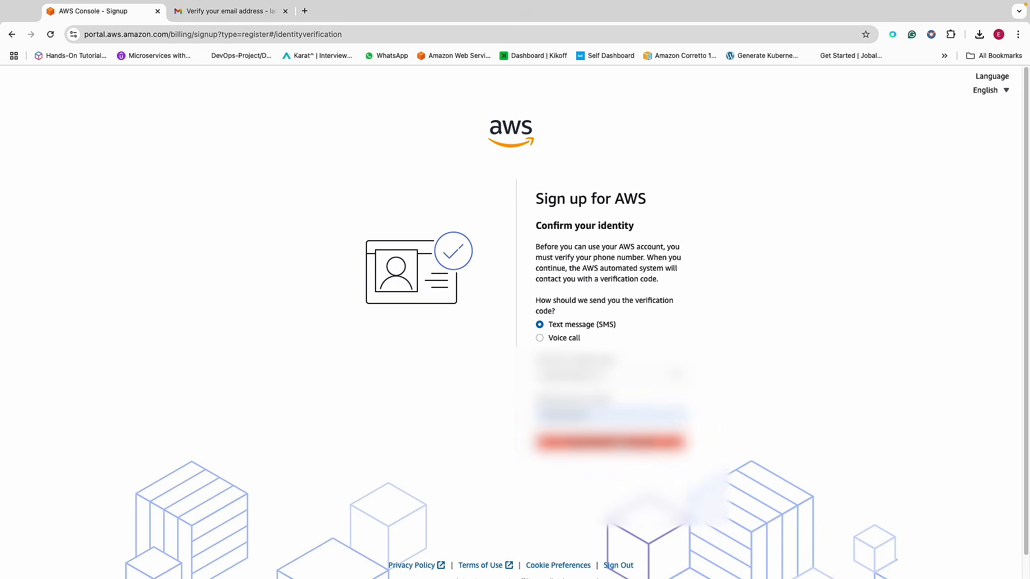
click(622, 446)
click(617, 523)
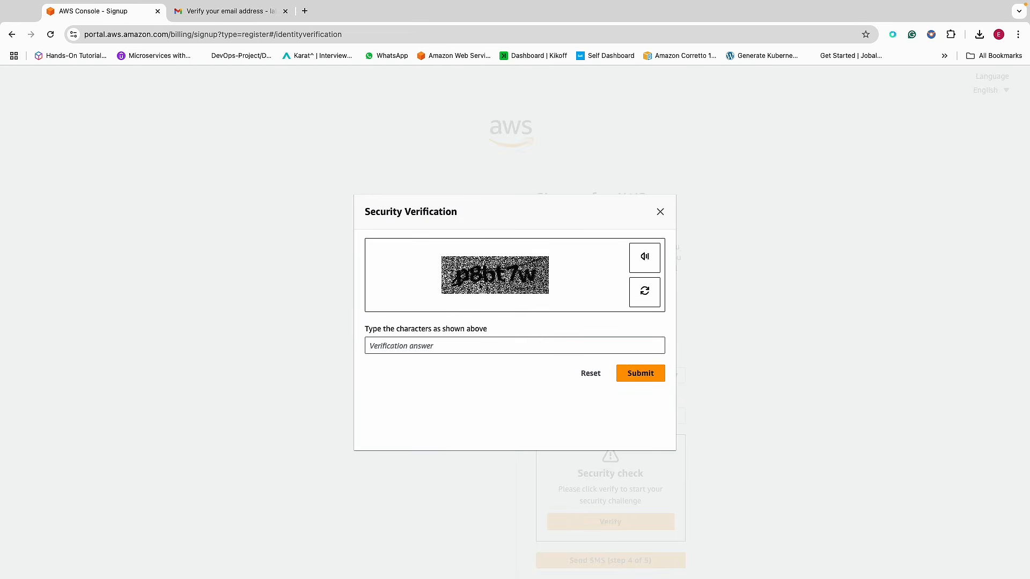
Enter the characters shown in the security verification image and submit the answer.
click(444, 344)
text(p8b)
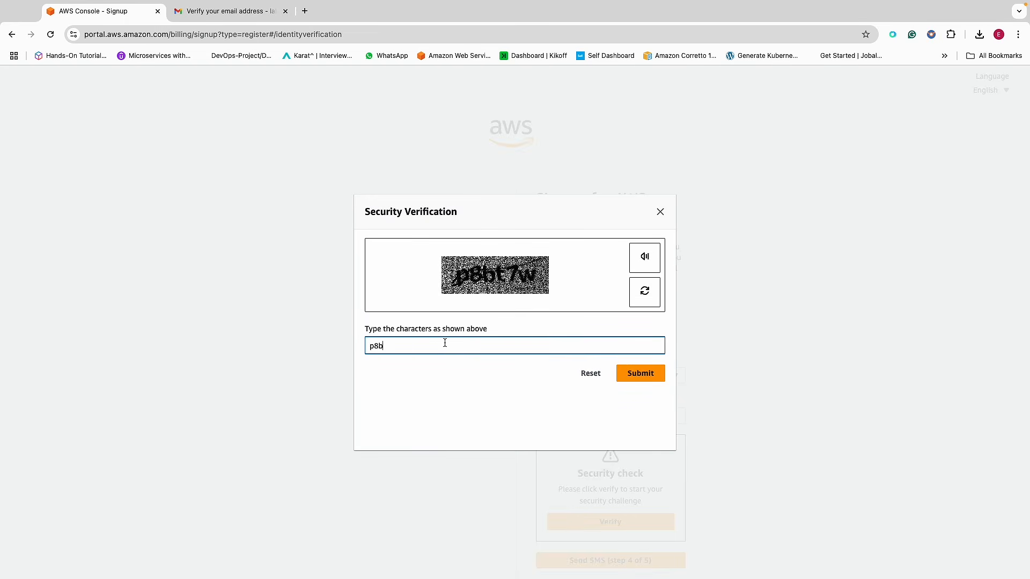
text(t7w)
key(Return)
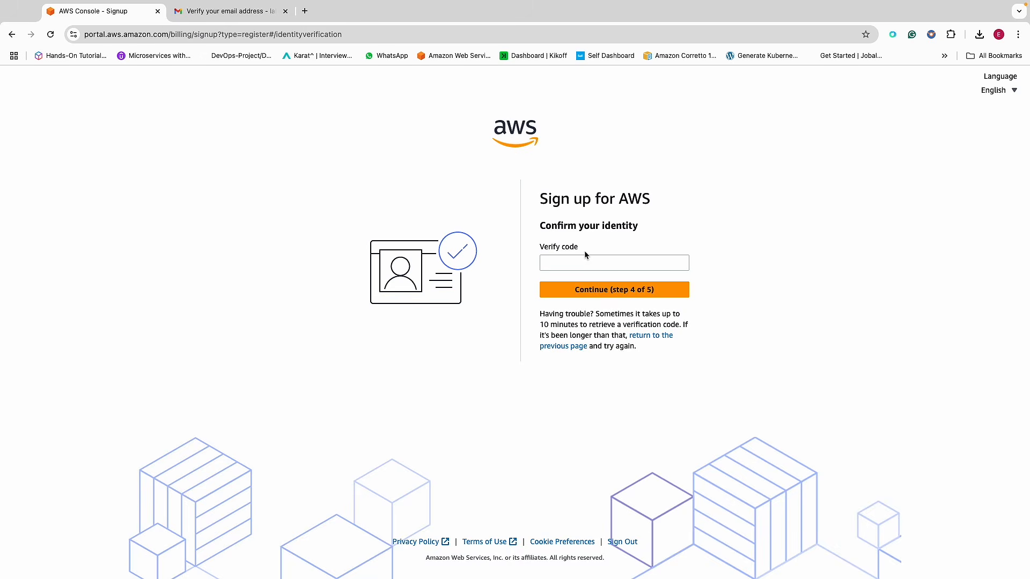
Enter the SMS verification code to confirm the identity and continue to the support plan selection.
click(573, 259)
click(623, 290)
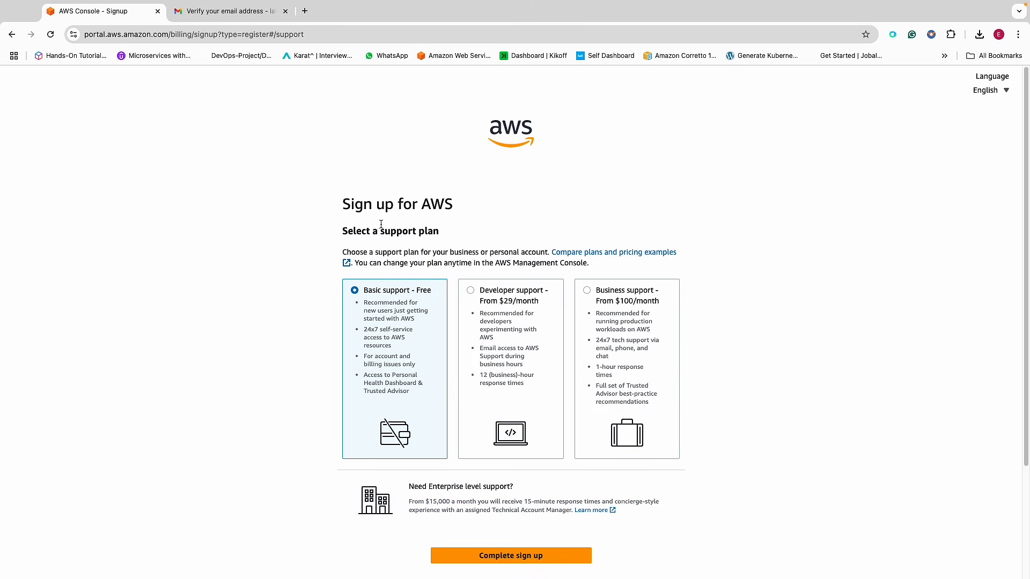
Complete the sign-up with the Basic support - Free plan.
drag(342, 231, 497, 242)
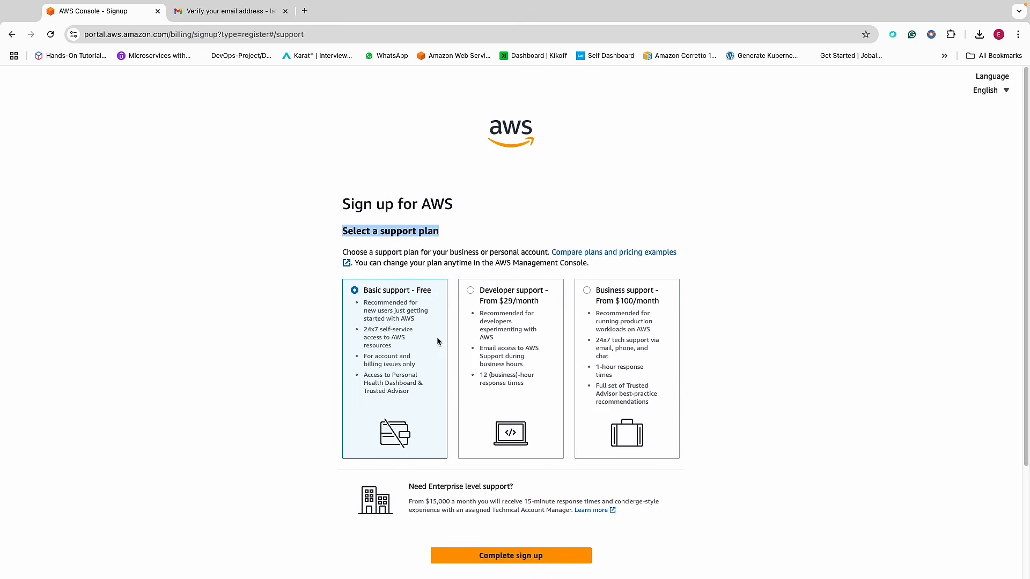
scroll(374, 211, down, 2)
double_click(423, 185)
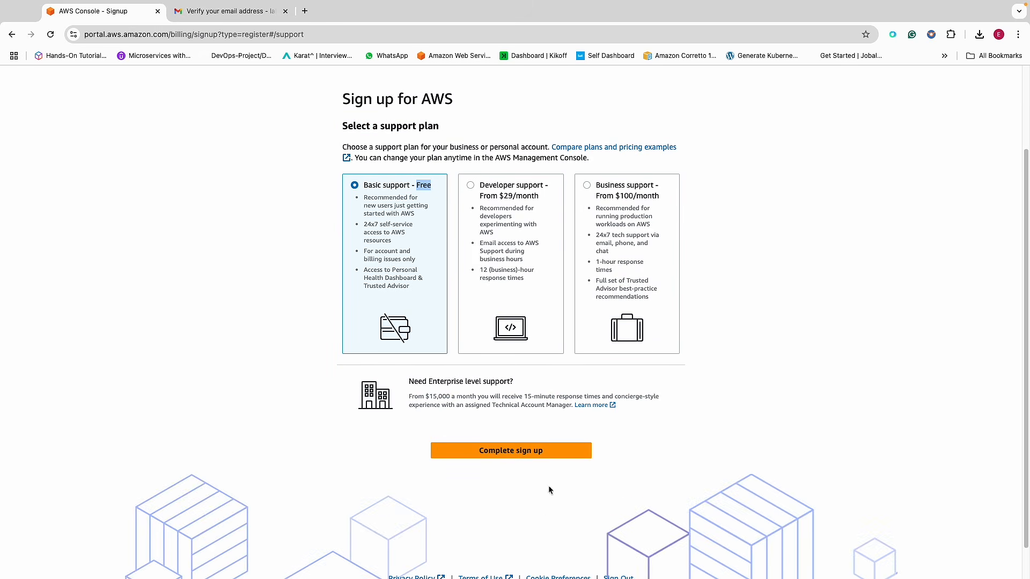
click(511, 451)
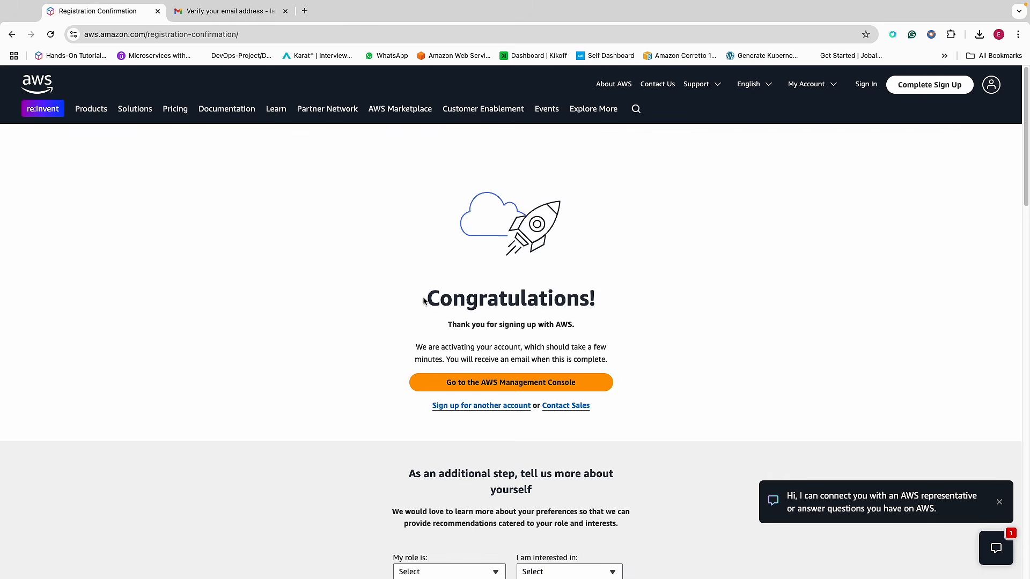
Go to the AWS Management Console and switch its region to N. Virginia (us-east-1).
click(488, 386)
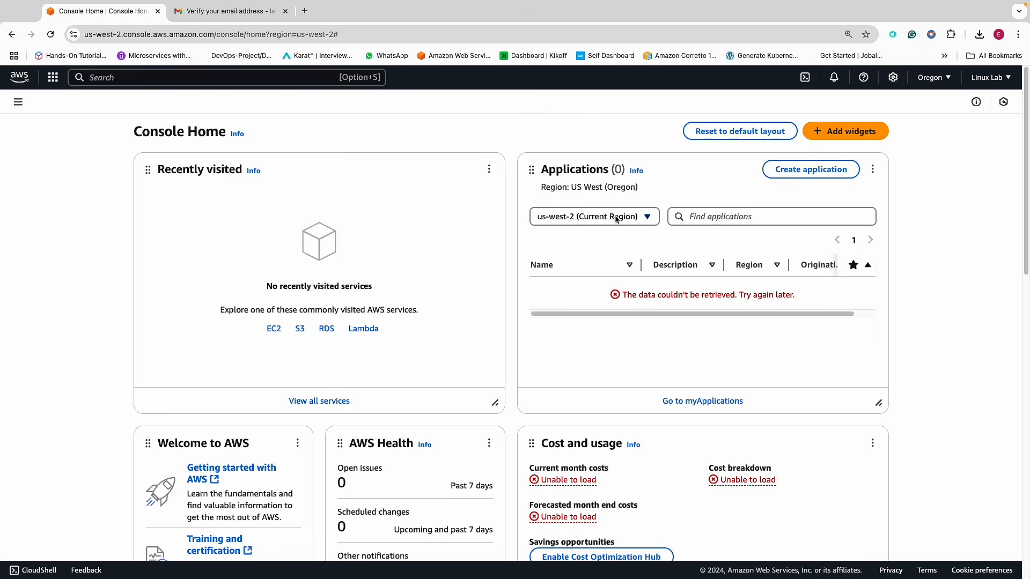
click(934, 77)
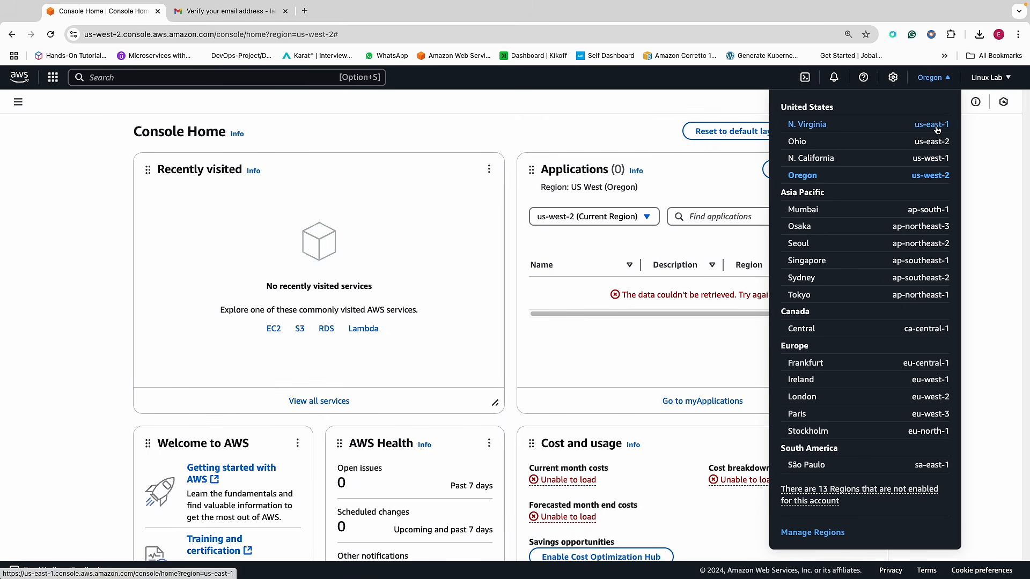
click(935, 125)
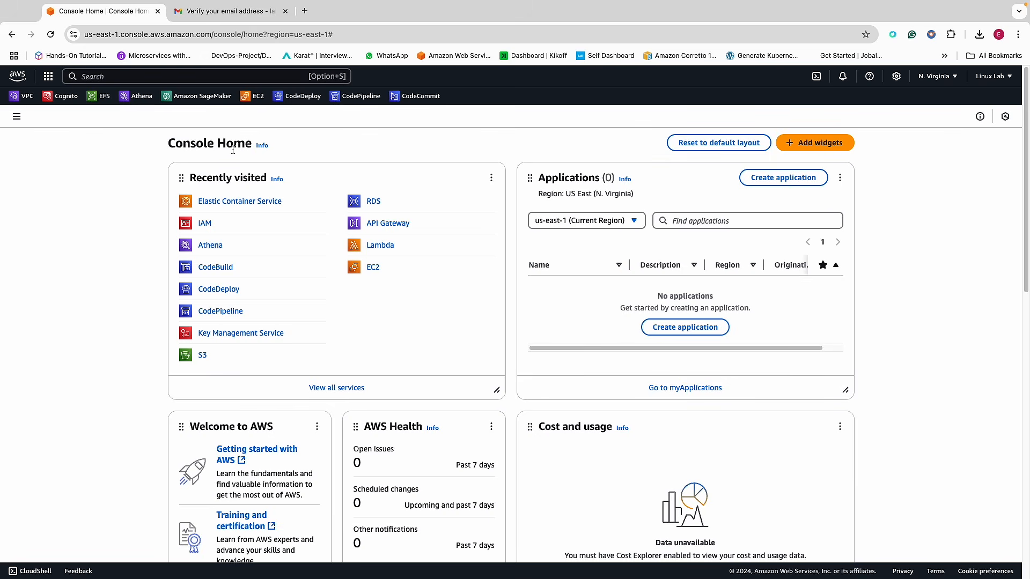
Browse the Compute category in the list of all AWS services.
drag(395, 271, 371, 276)
click(48, 78)
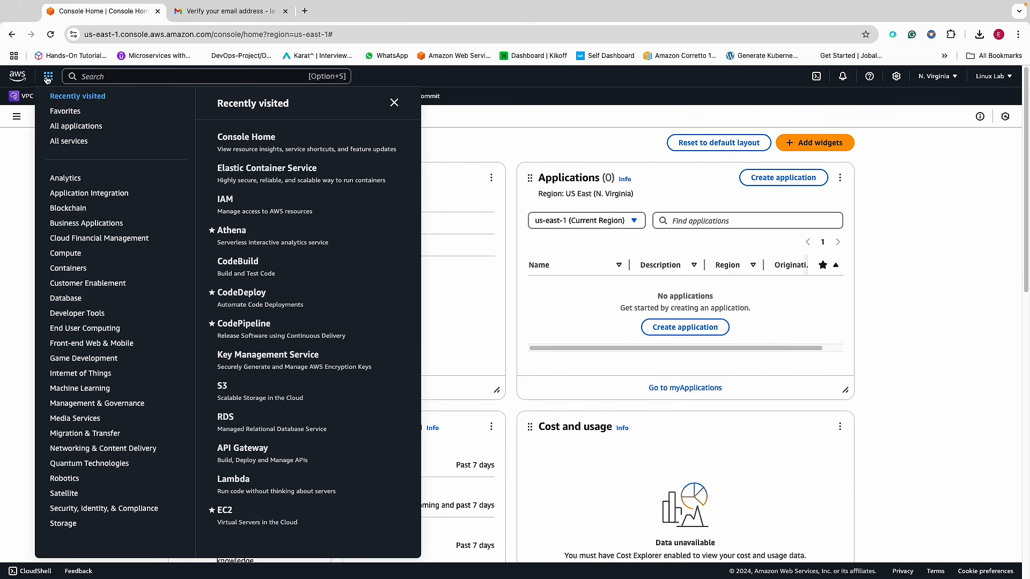
click(64, 255)
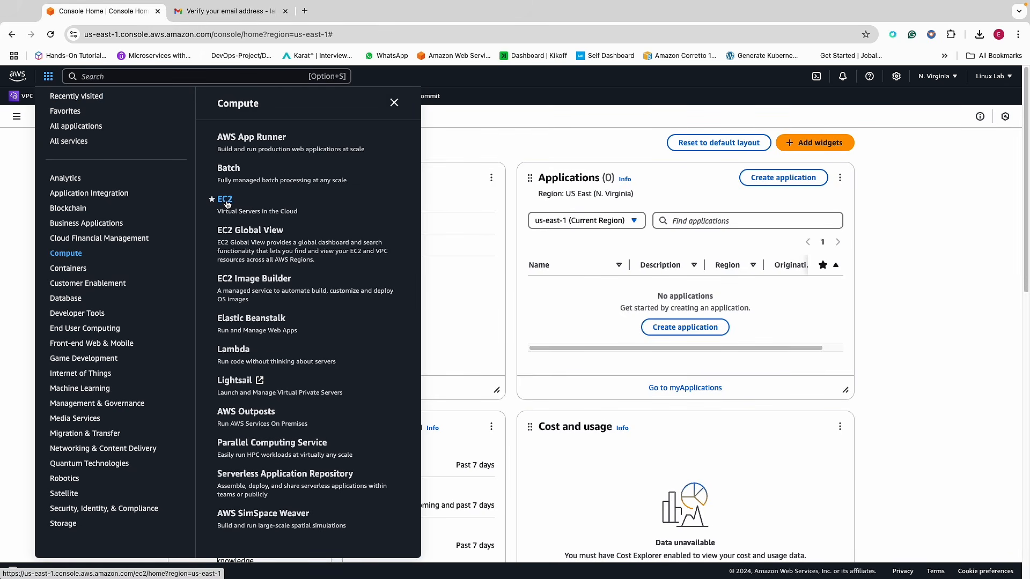
Search the console for ec2, open the EC2 service and look over its dashboard.
click(129, 77)
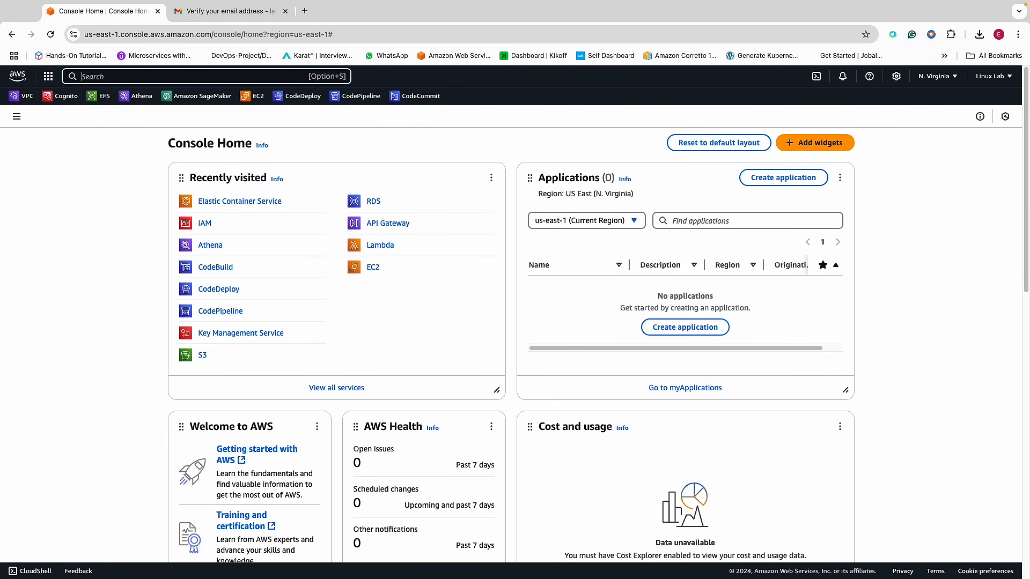
text(ec2)
click(235, 135)
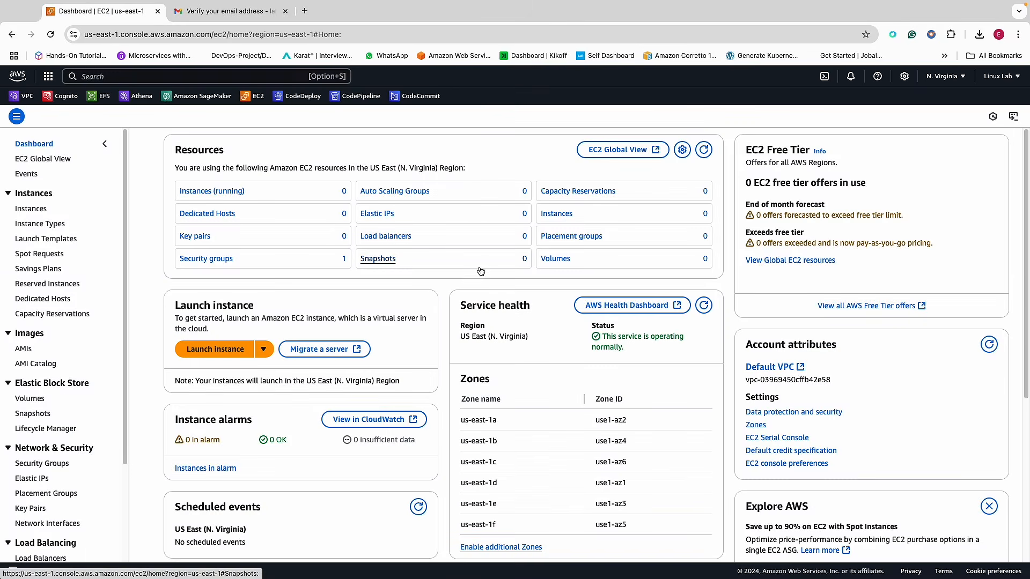
scroll(480, 271, down, 5)
scroll(472, 274, up, 5)
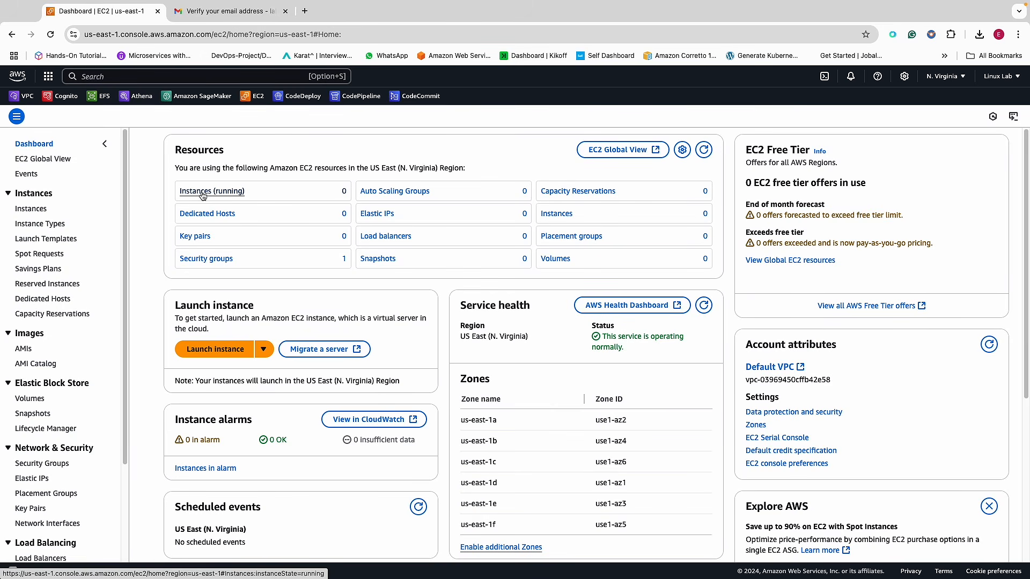
Open the EC2 instances list and start launching a new instance.
click(207, 195)
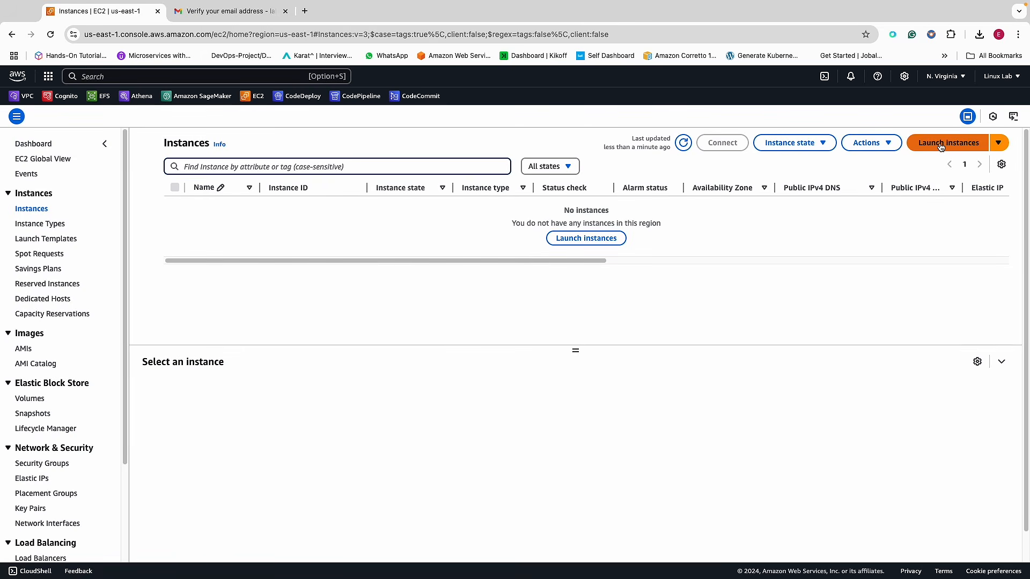
click(966, 144)
scroll(256, 225, down, 15)
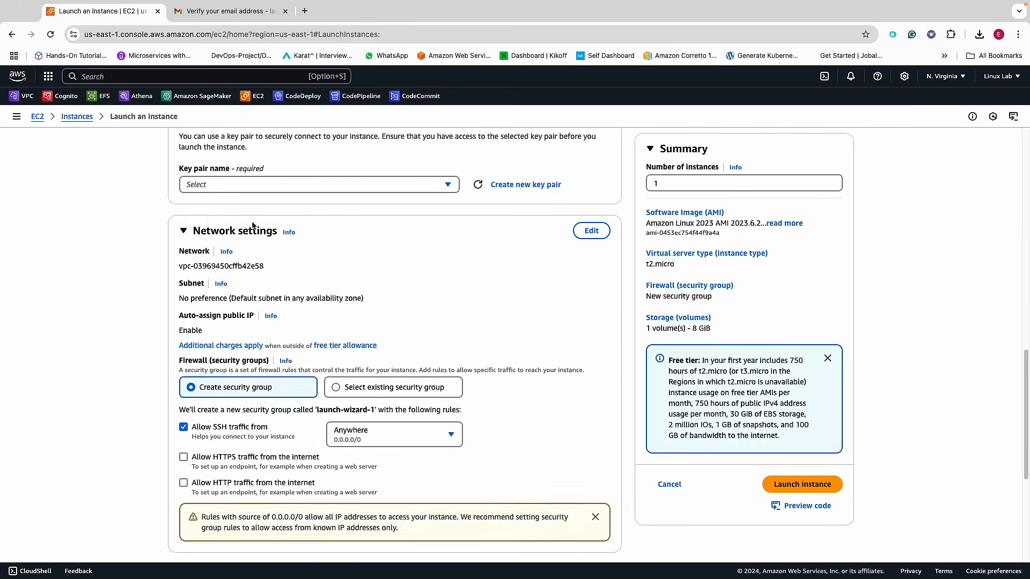
scroll(257, 224, up, 15)
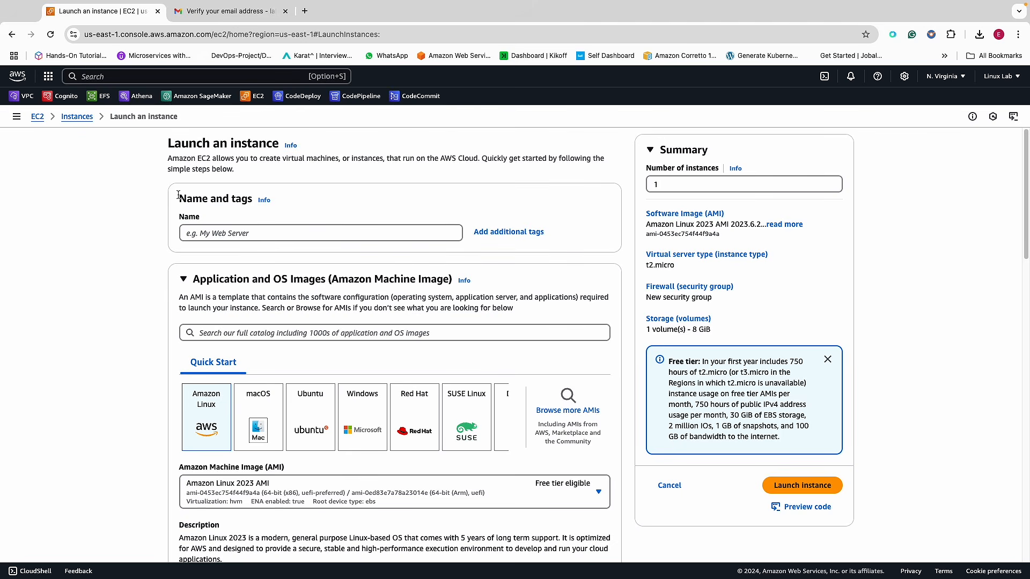
Name the new instance Lab-server.
click(205, 233)
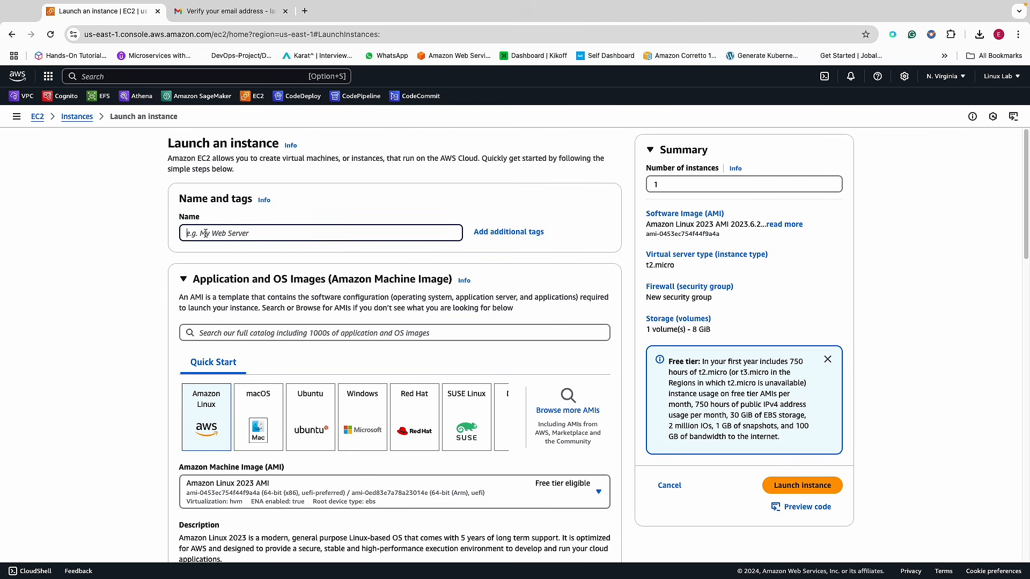
text(Lab-server)
click(228, 251)
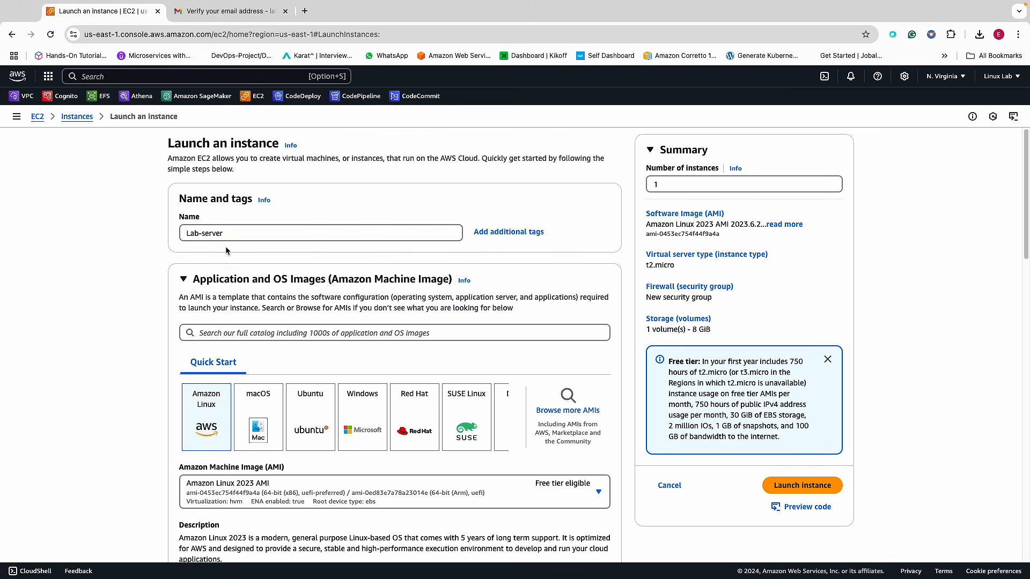
Choose Ubuntu Server 24.04 LTS (HVM), SSD Volume Type as the instance's machine image and accept the resulting settings changes.
scroll(241, 278, down, 2)
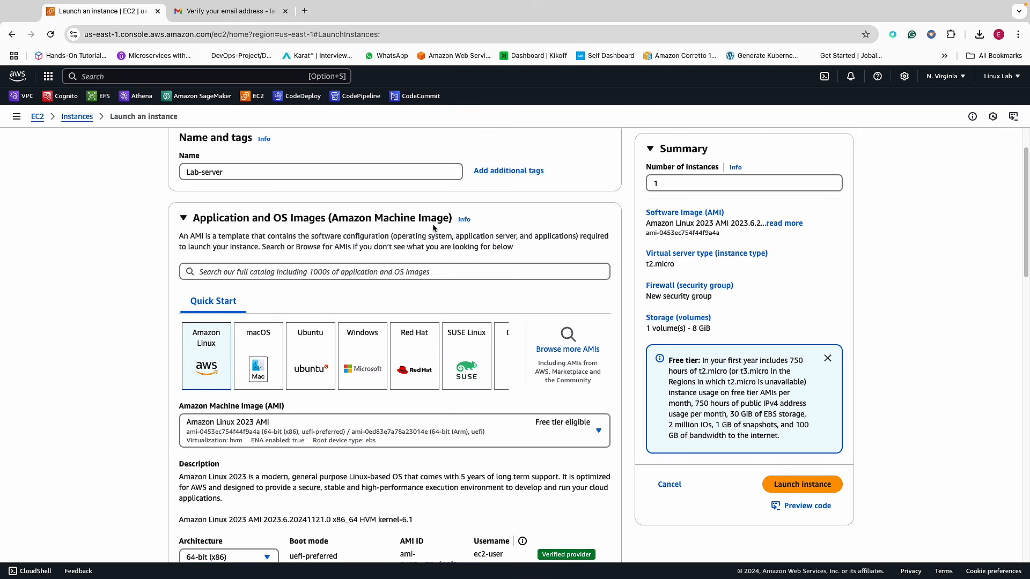
drag(514, 248, 174, 242)
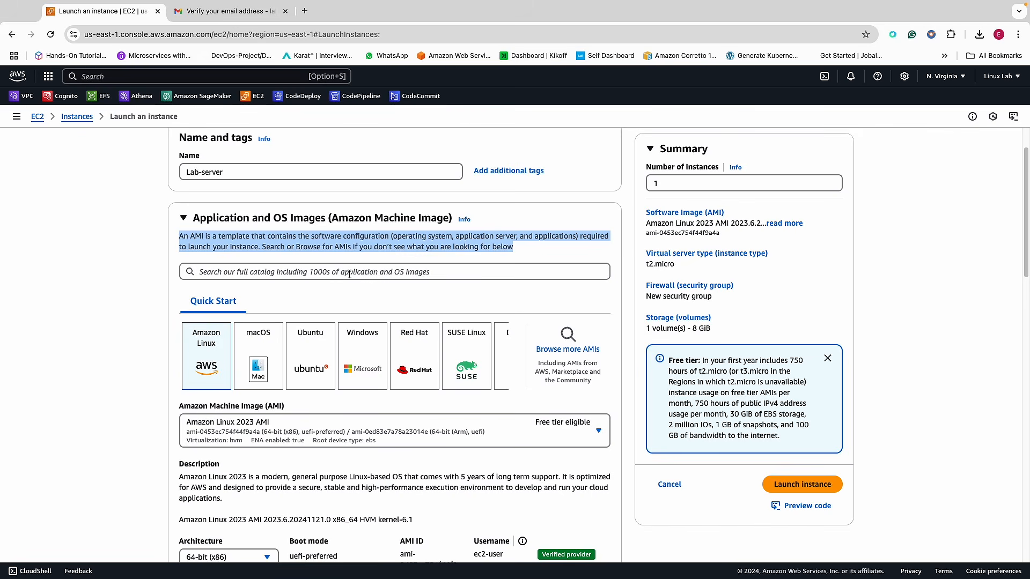
scroll(363, 223, down, 1)
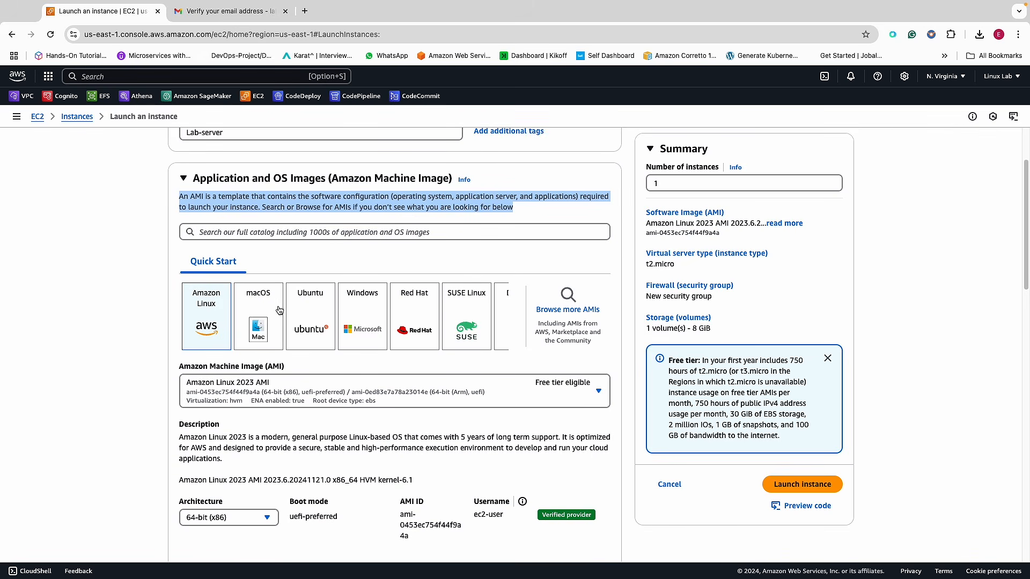
click(314, 318)
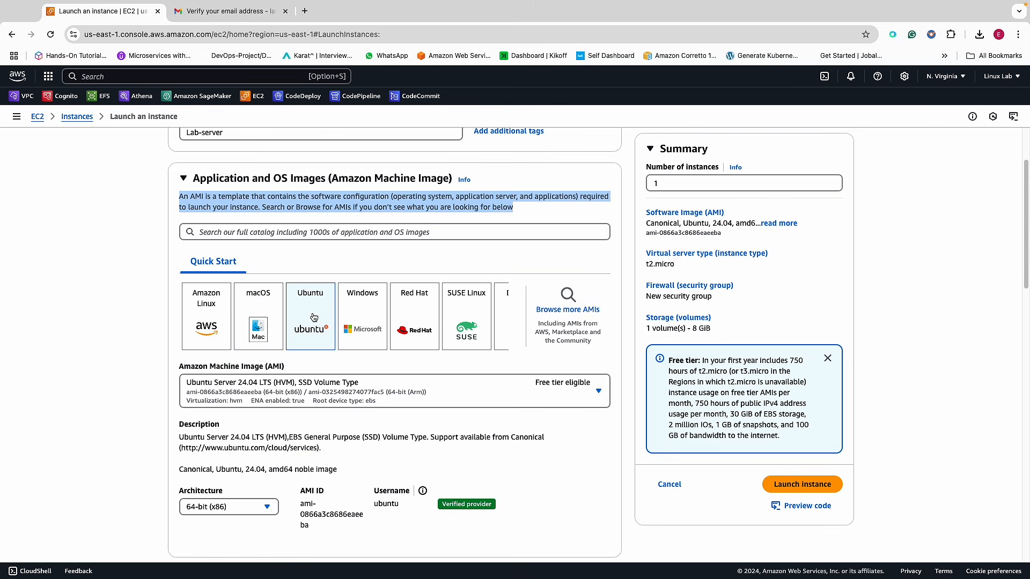
scroll(312, 318, down, 3)
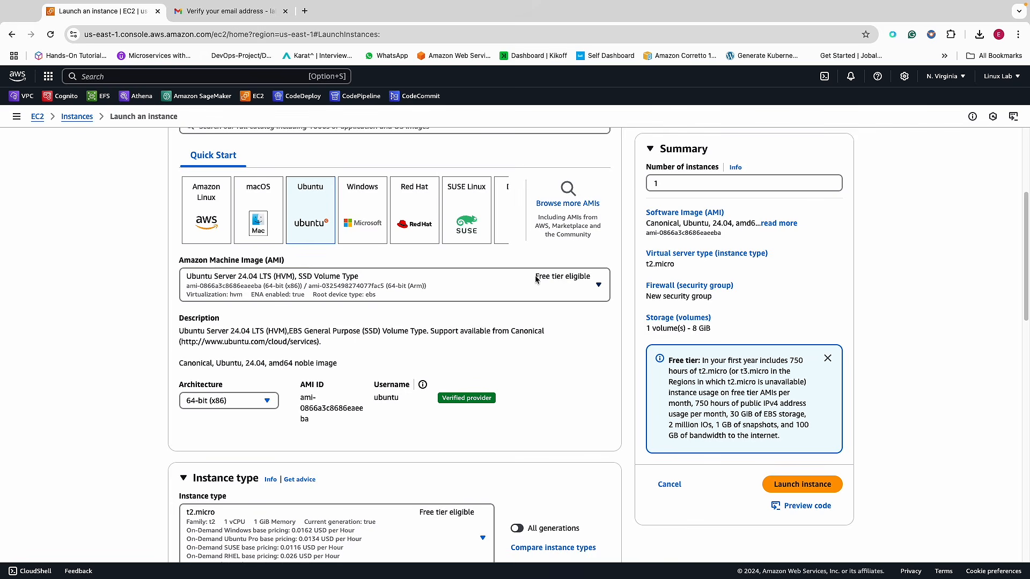
click(567, 280)
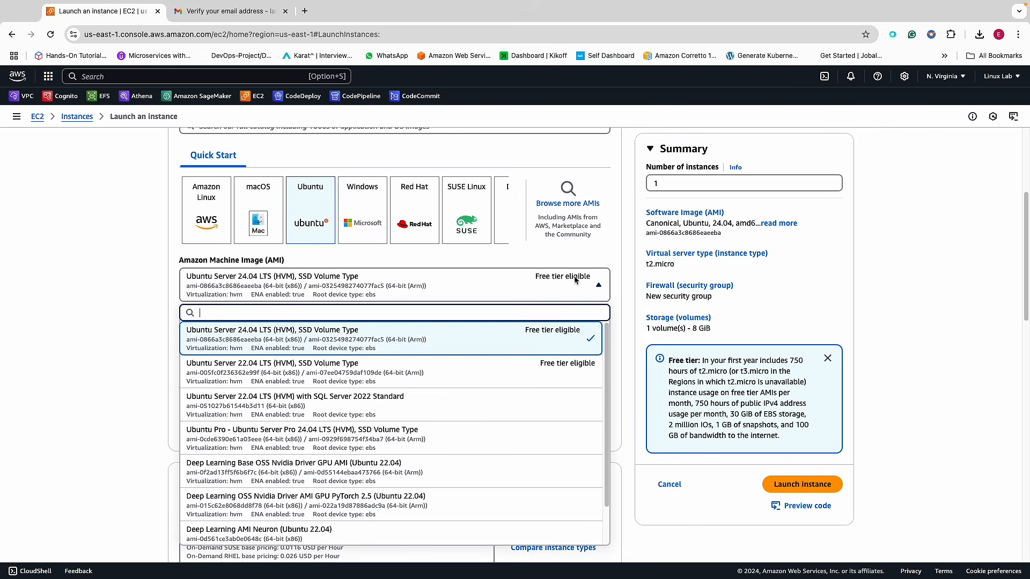
click(325, 337)
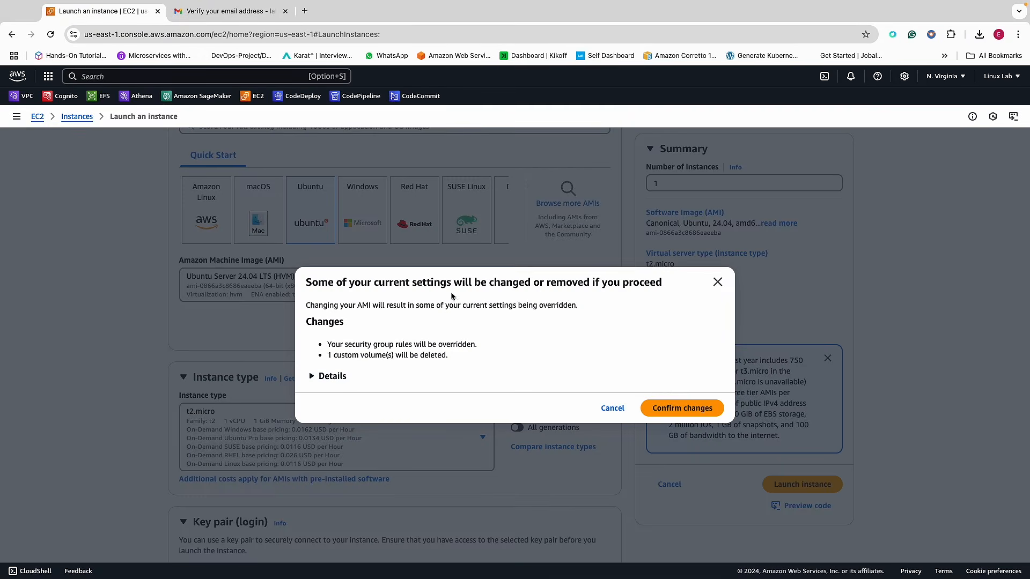
click(682, 410)
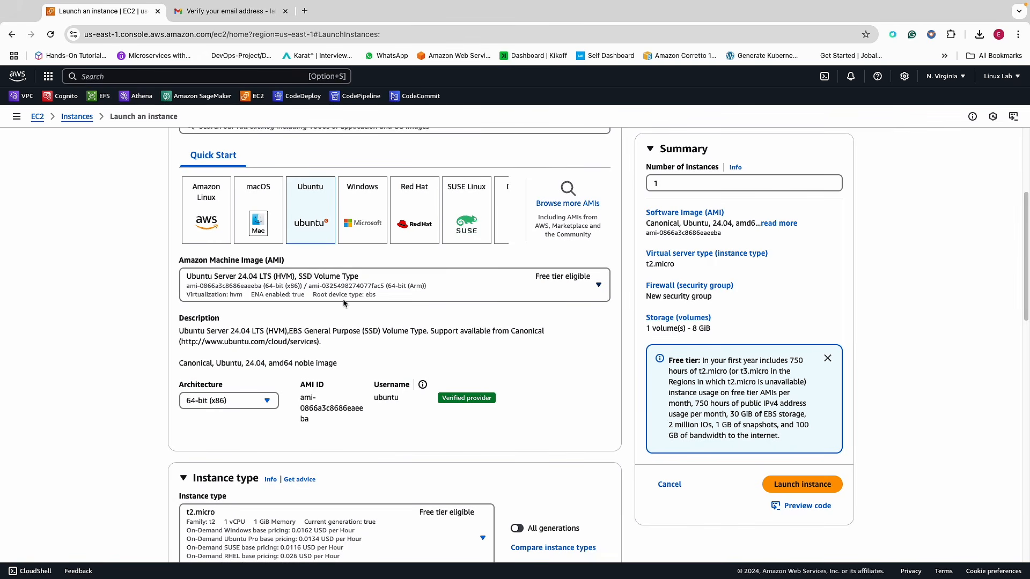
Create a new RSA key pair named linuxlabkey in .pem format for logging in to the instance.
scroll(344, 304, down, 5)
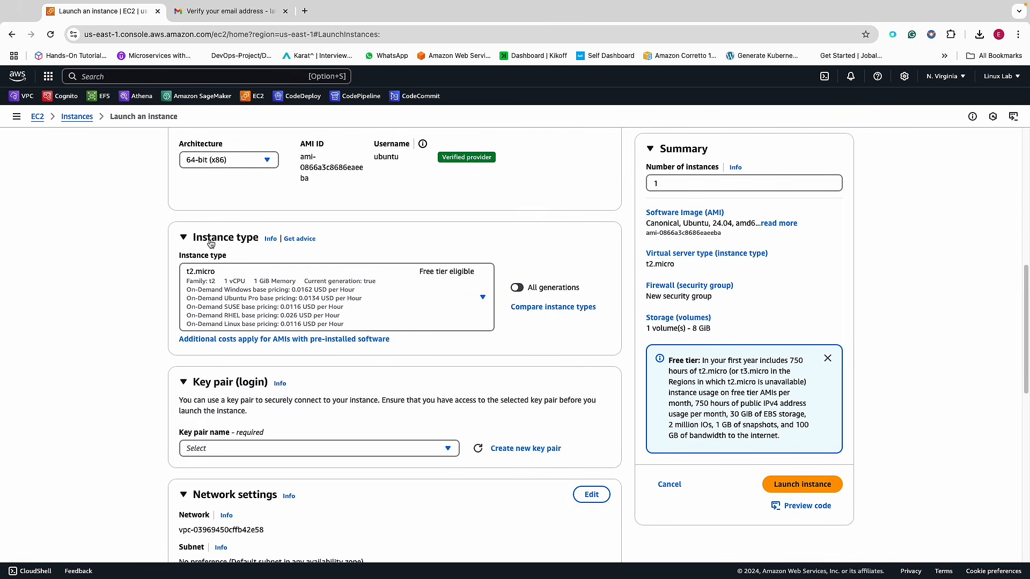
scroll(254, 244, up, 3)
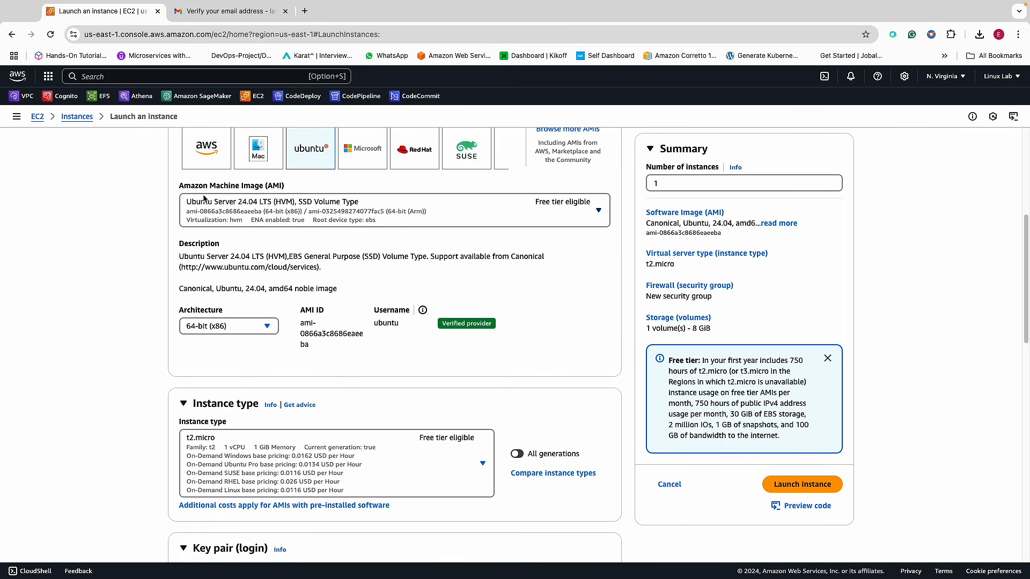
scroll(308, 333, down, 4)
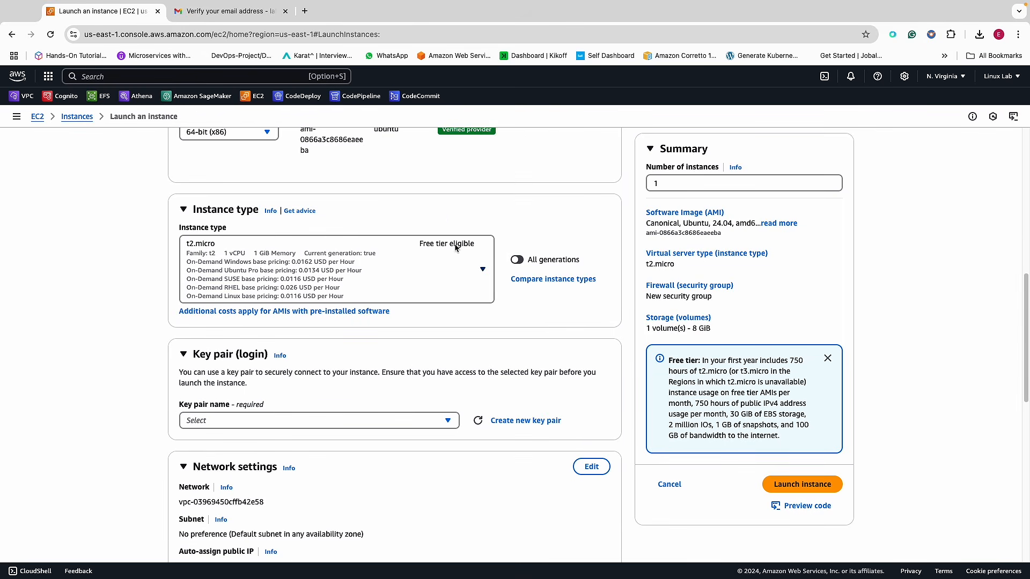
scroll(452, 248, down, 4)
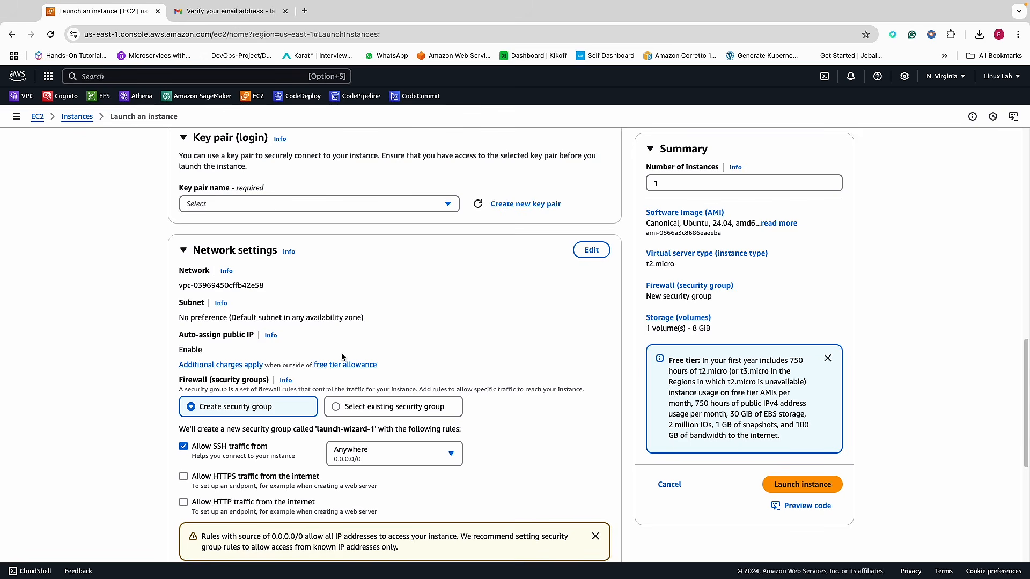
click(324, 204)
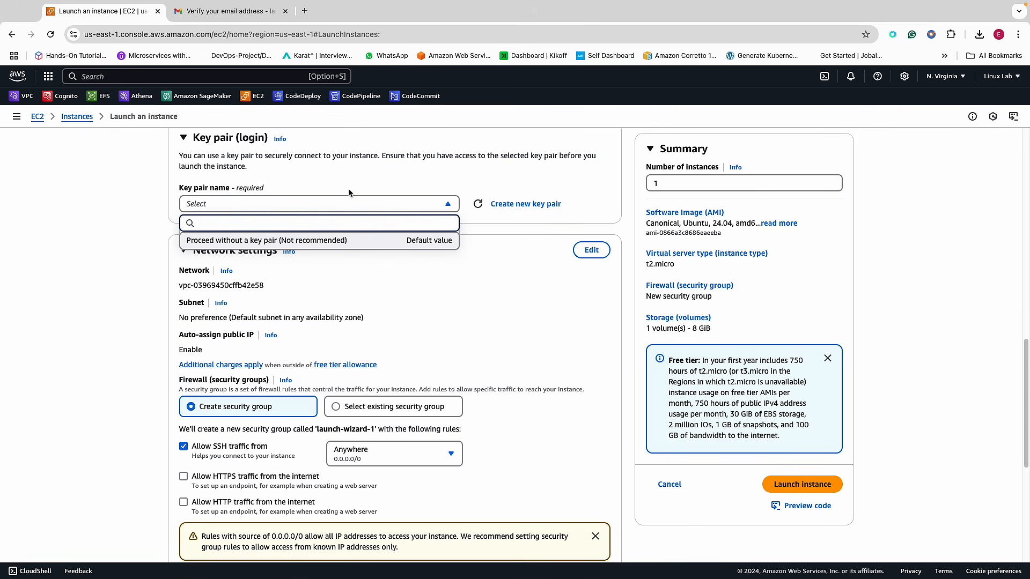
click(402, 186)
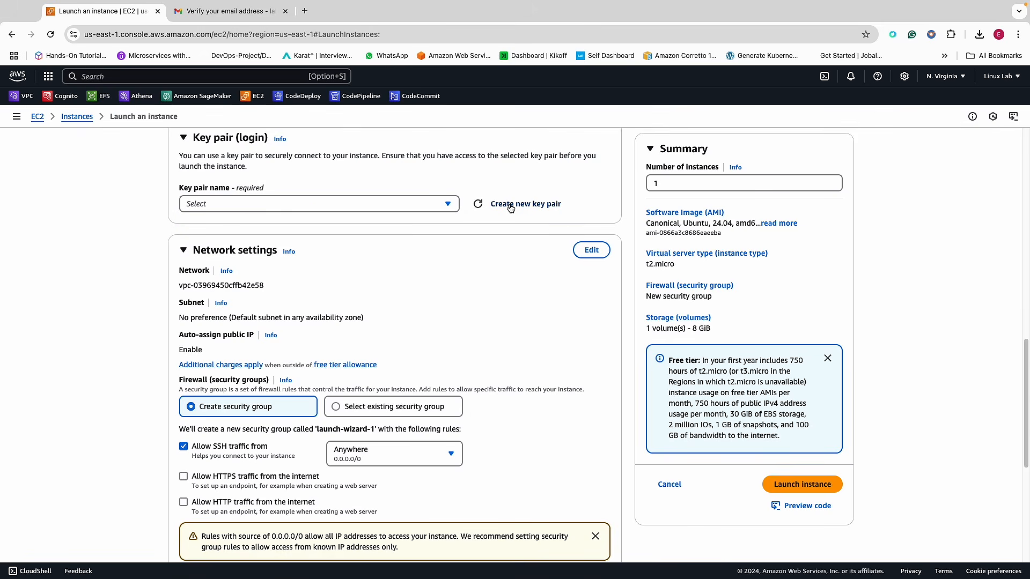
click(536, 207)
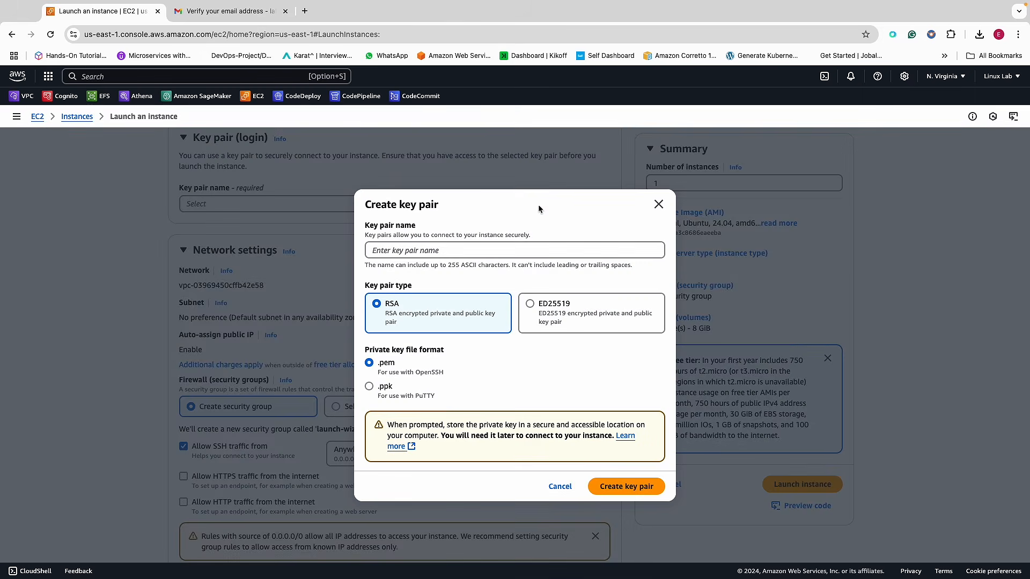
click(392, 254)
text(li)
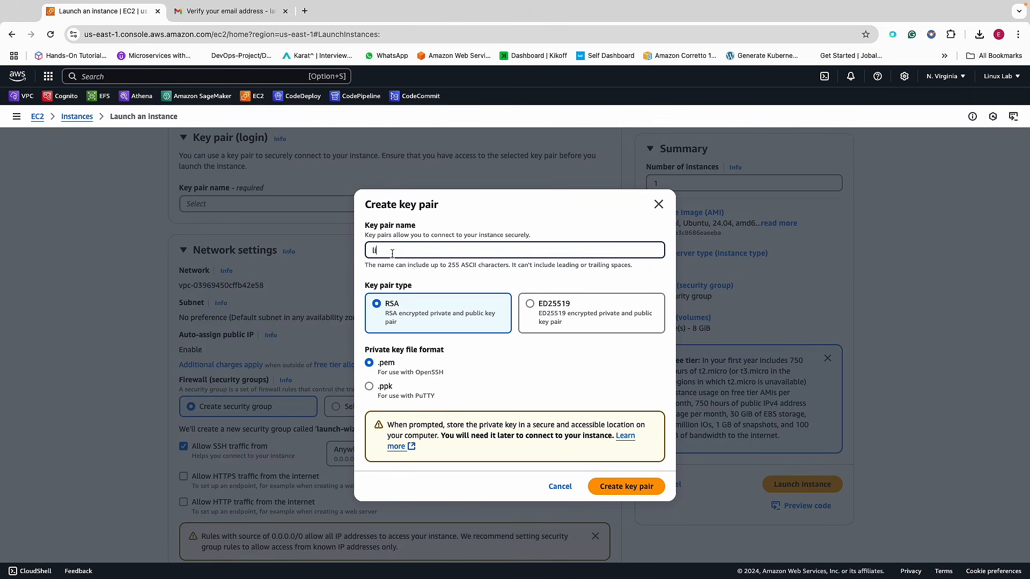
text(nuxlabkey)
drag(409, 251, 359, 256)
click(622, 490)
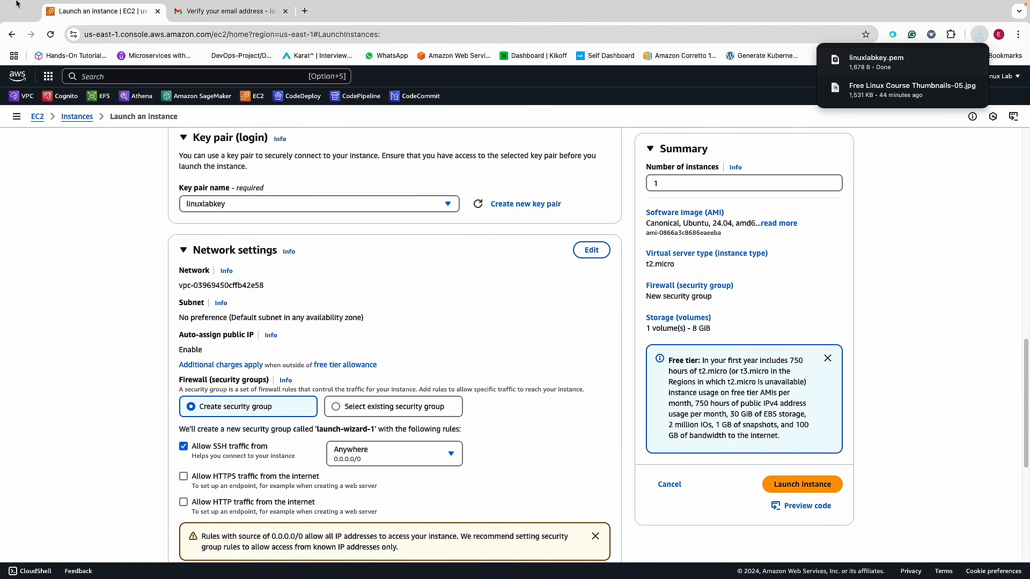
Place the downloaded linuxlabkey.pem file on the desktop and return the browser to full screen.
mouse_move(19, 4)
click(32, 25)
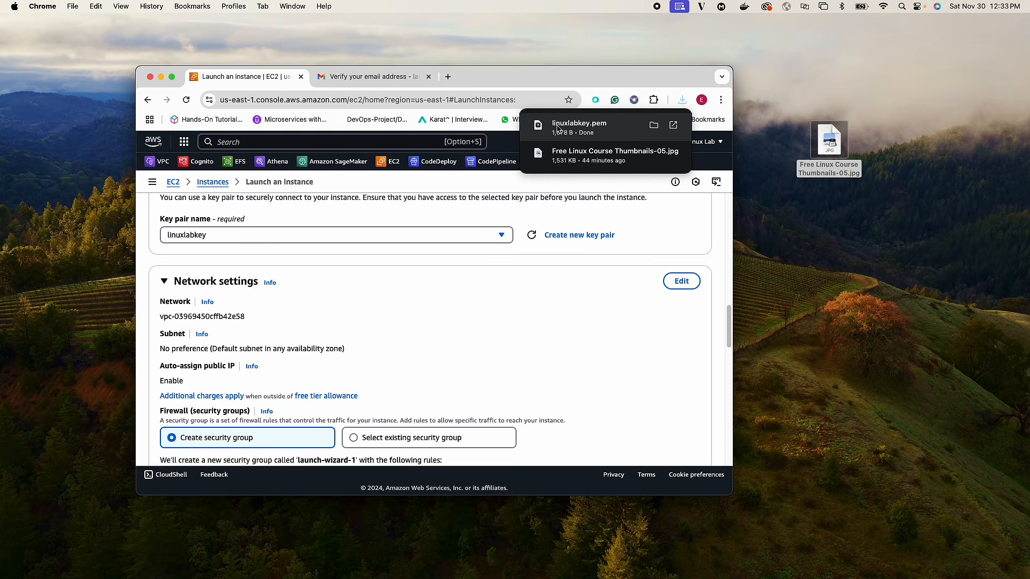
drag(559, 128, 68, 85)
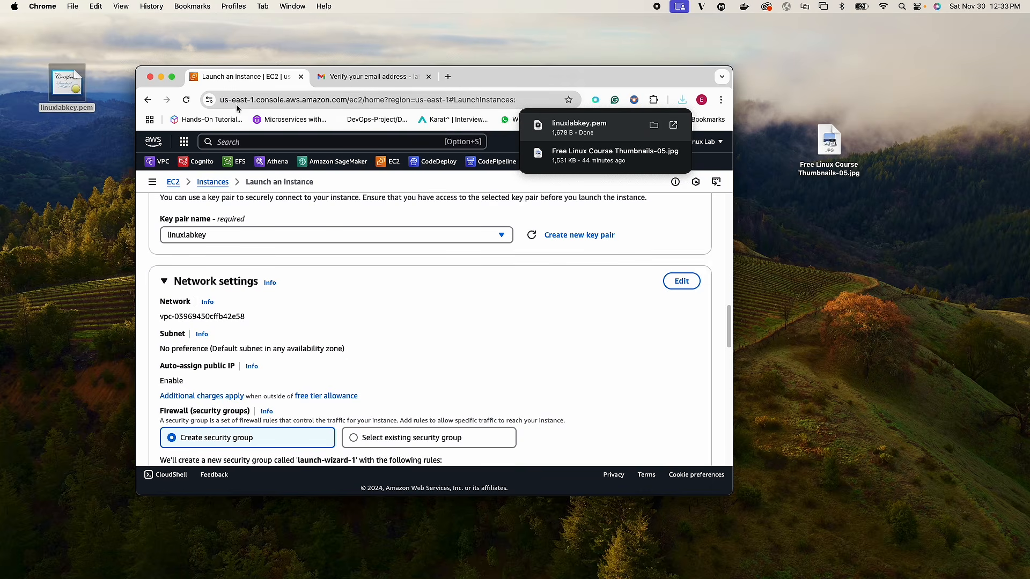
click(172, 77)
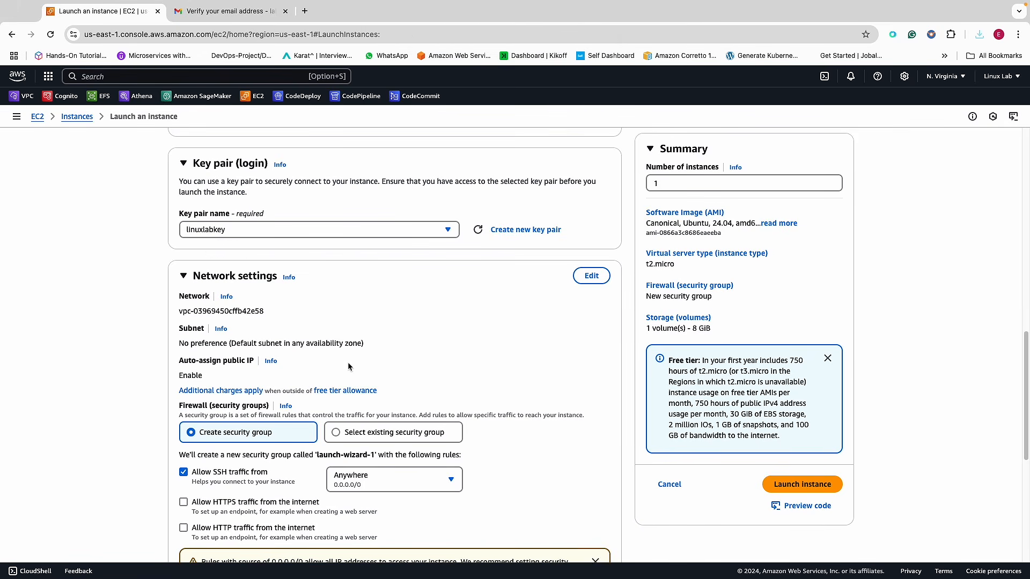
Review the network and storage settings, keep their defaults and launch the instance.
scroll(215, 247, down, 4)
scroll(220, 263, up, 3)
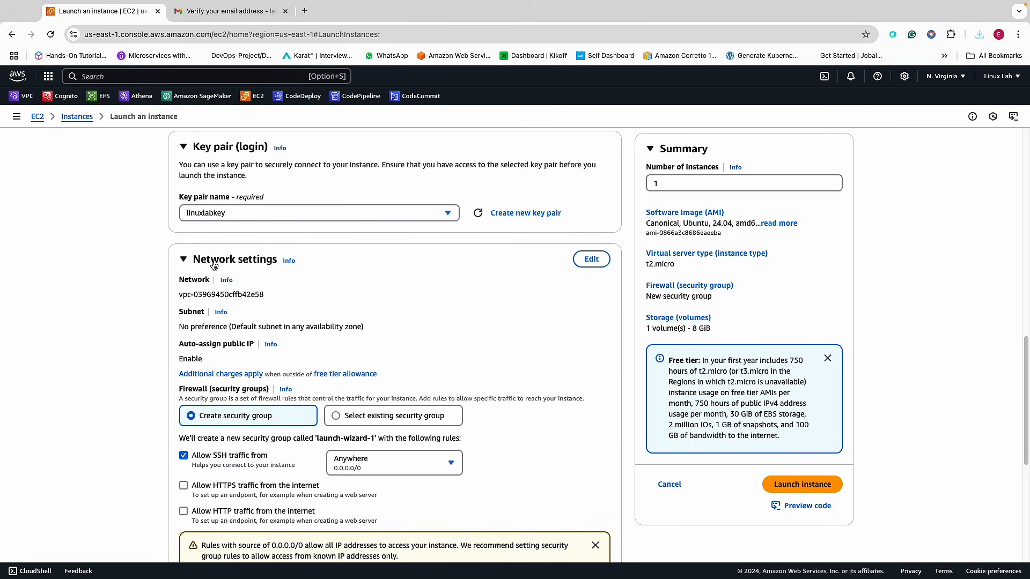
scroll(295, 311, down, 3)
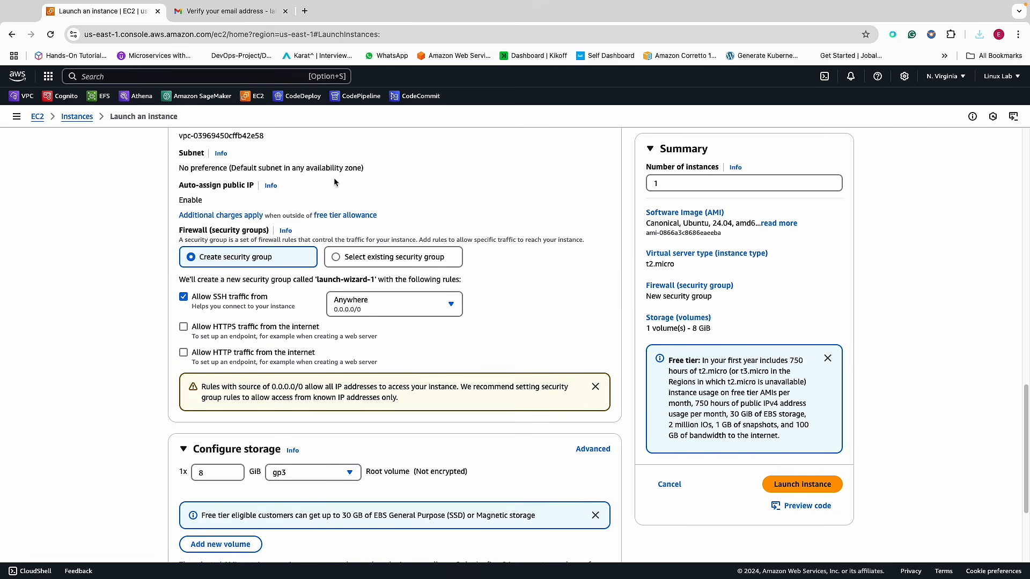
scroll(327, 409, down, 3)
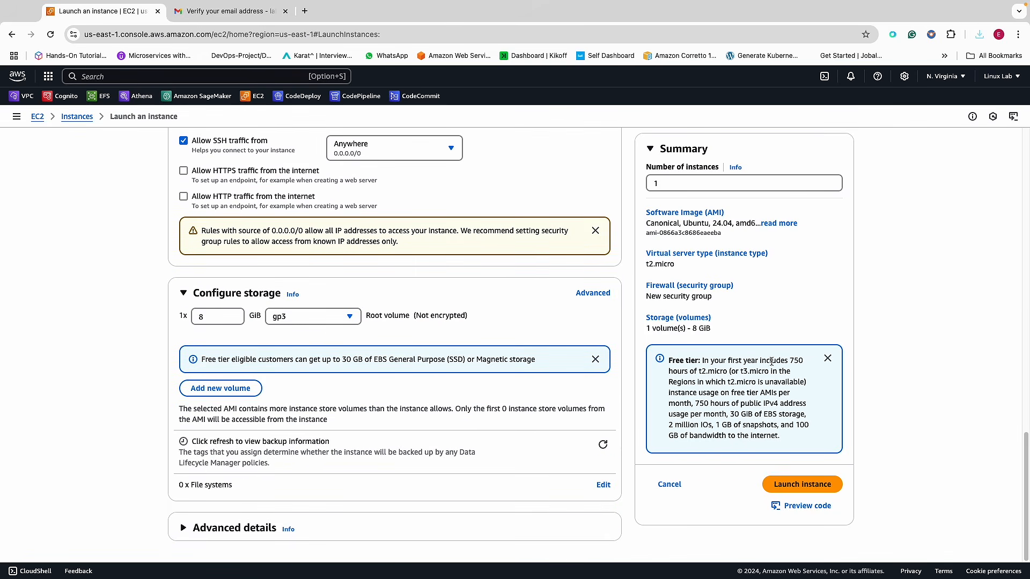
click(807, 485)
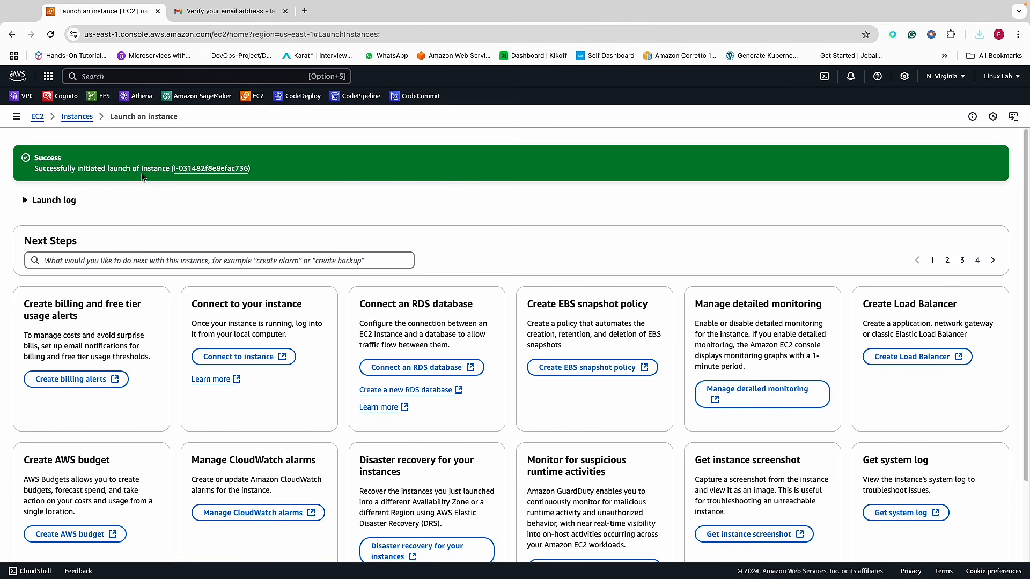
Open the newly launched instance in the instances list and check its instance state and status check.
click(205, 169)
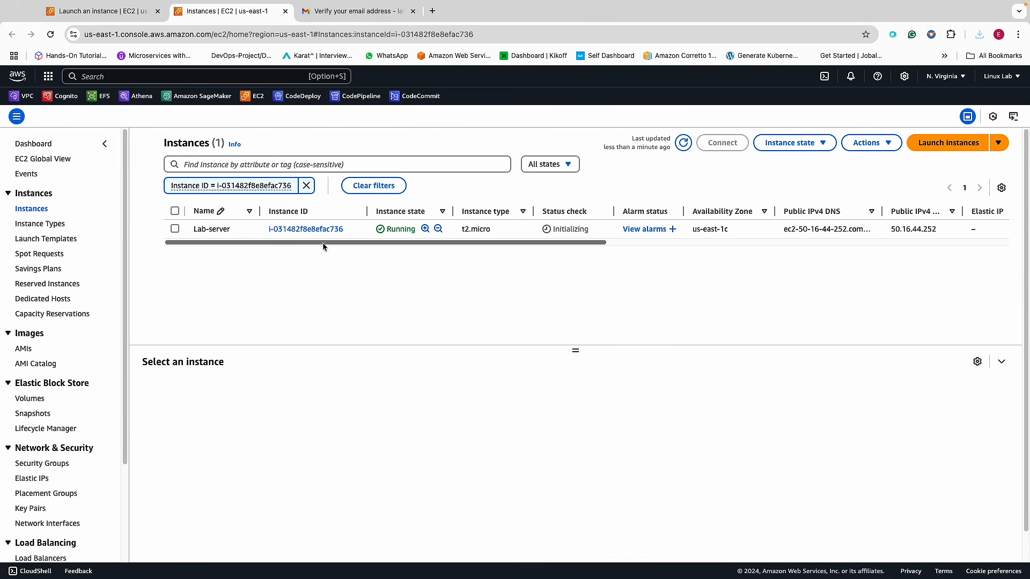
drag(311, 212, 266, 211)
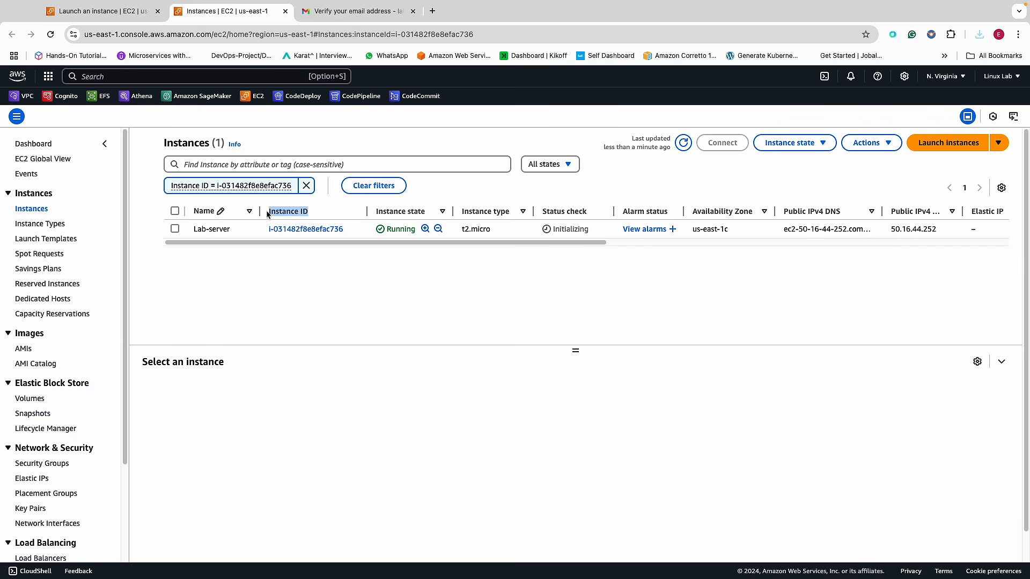
double_click(397, 229)
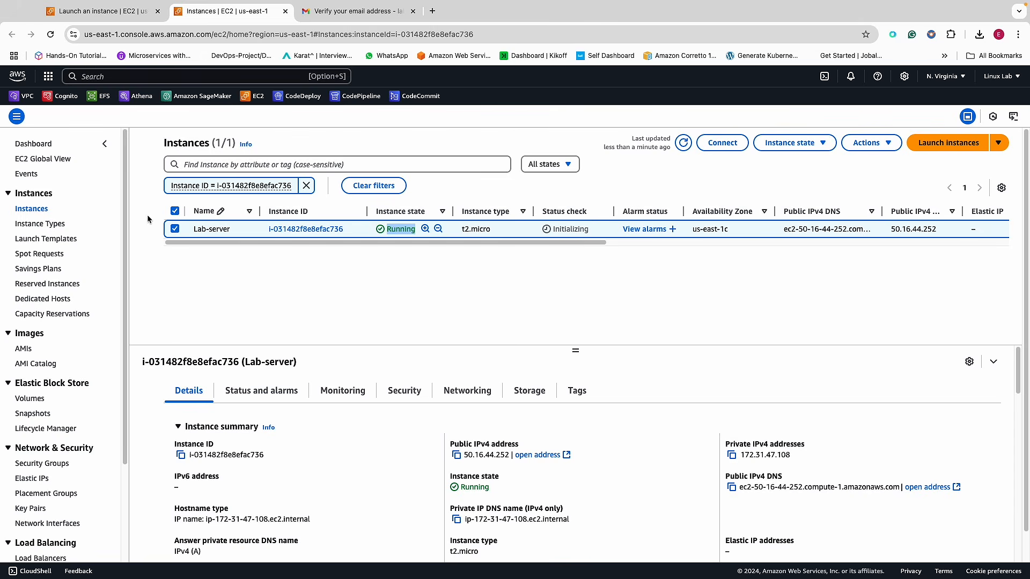
click(175, 211)
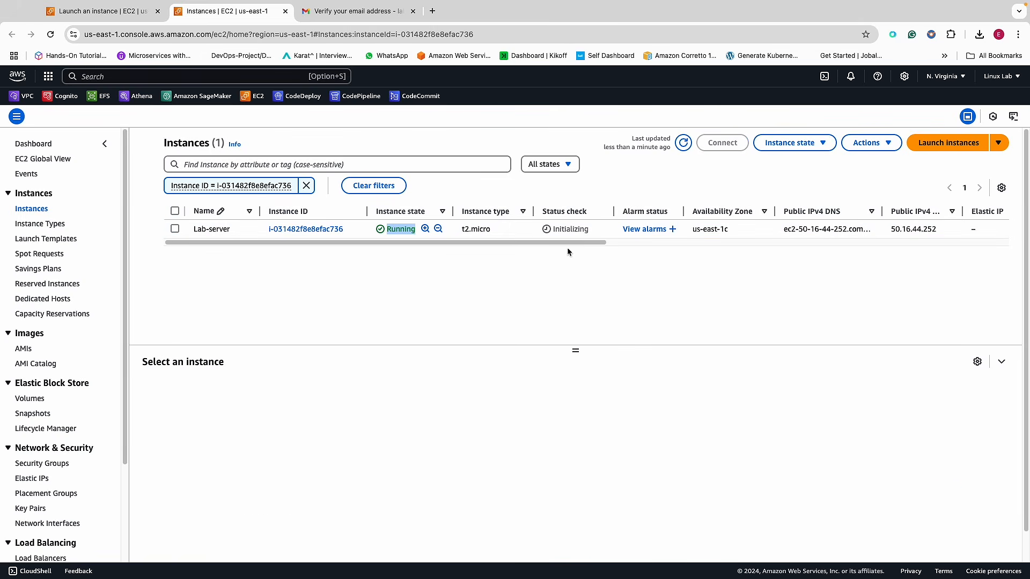
double_click(564, 229)
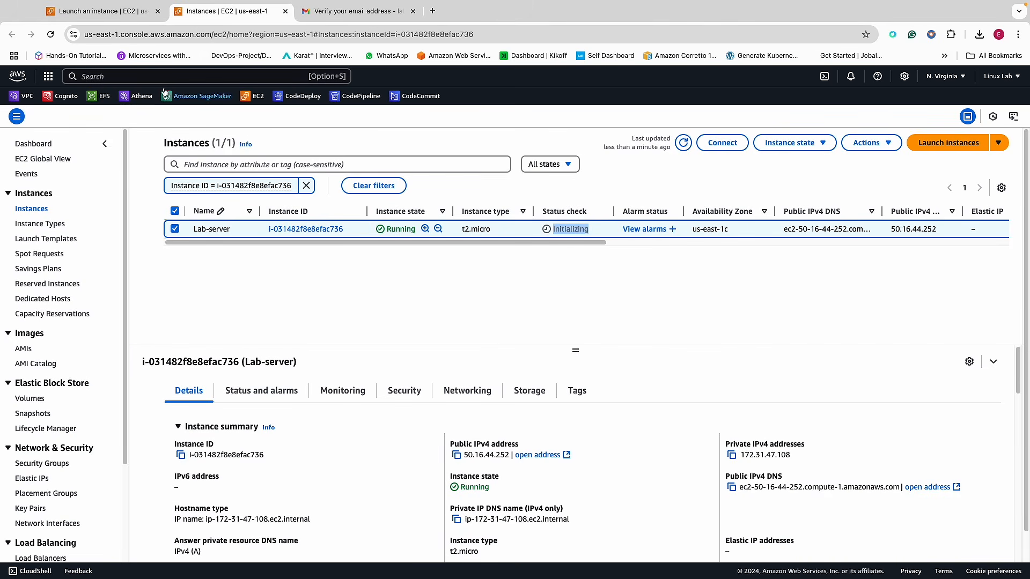
Clear the instance ID filter and open the Lab-server instance's details page to view its summary.
click(373, 186)
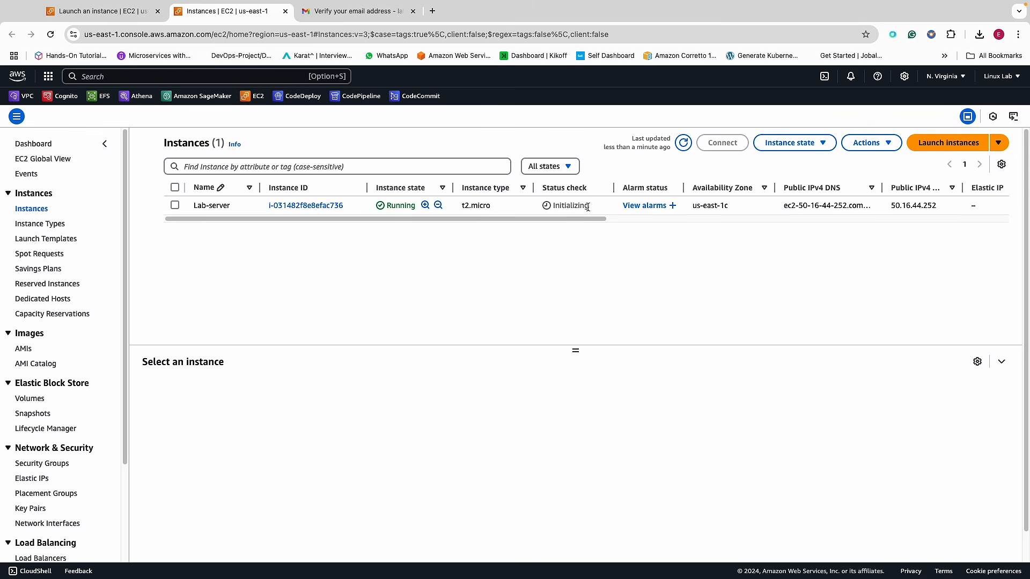
double_click(588, 208)
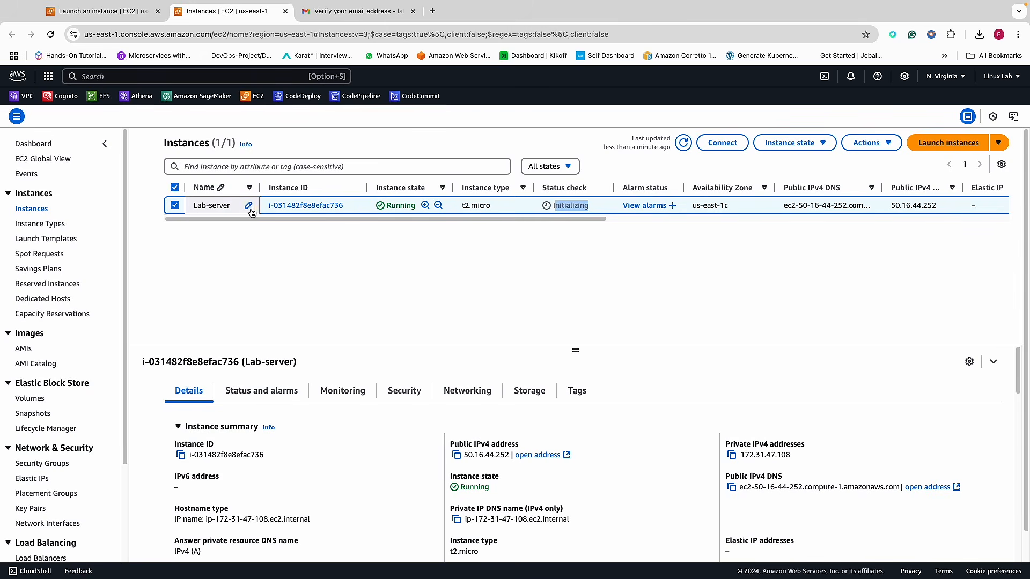
click(288, 212)
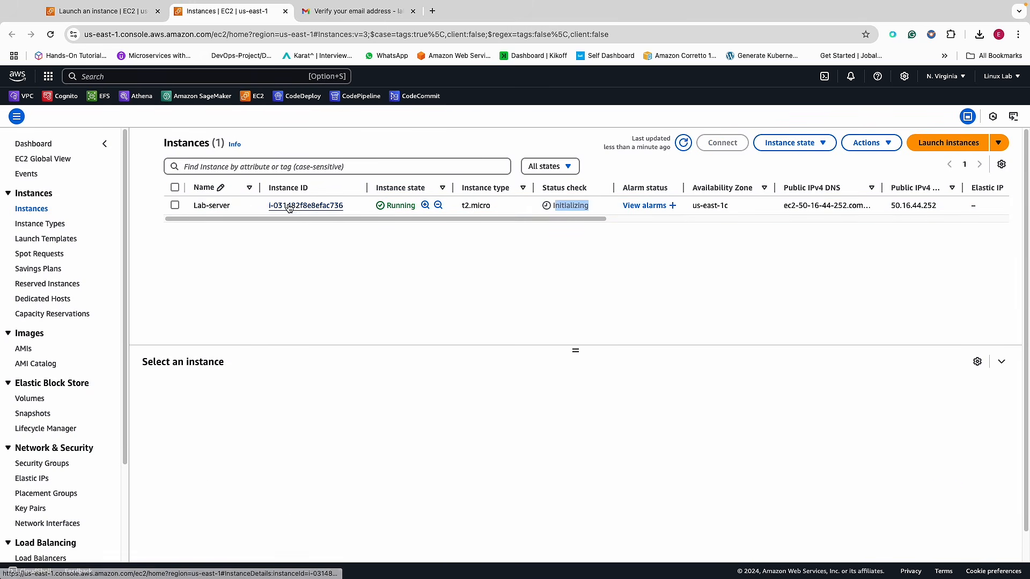
click(289, 208)
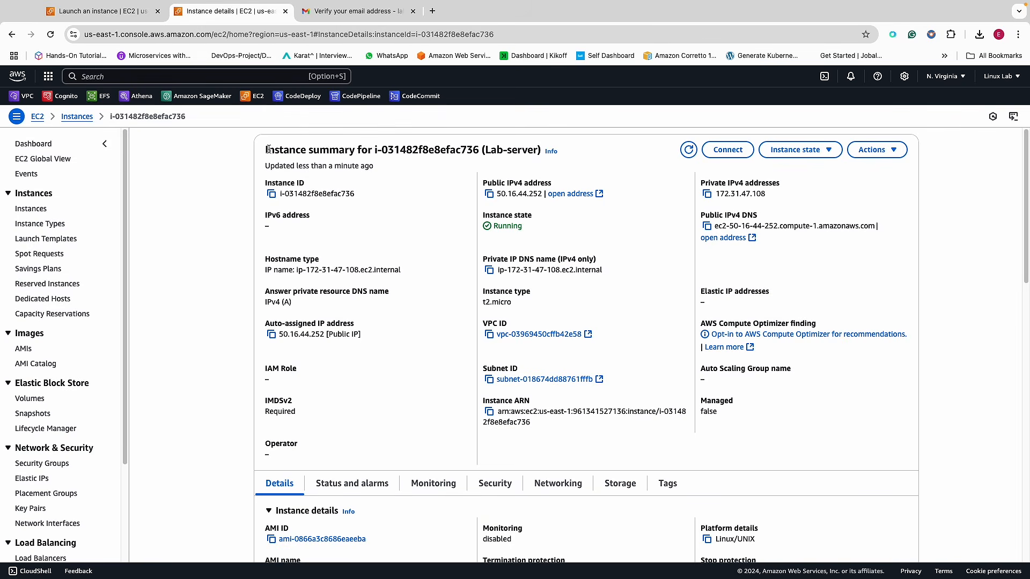
drag(265, 149, 539, 150)
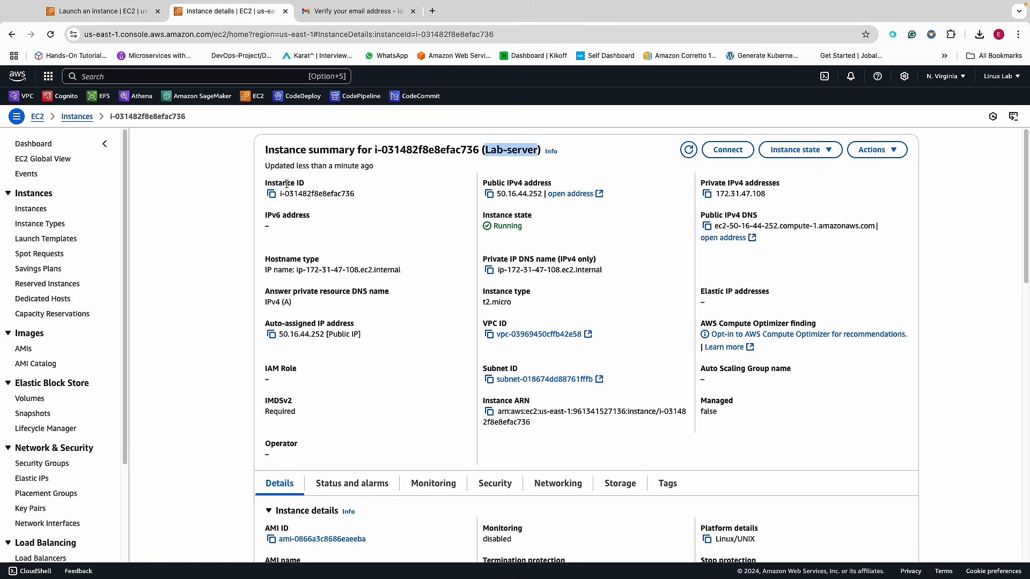
Examine the Lab-server instance summary and details, including its instance ID, public IPv4 address and instance state.
drag(308, 186, 267, 183)
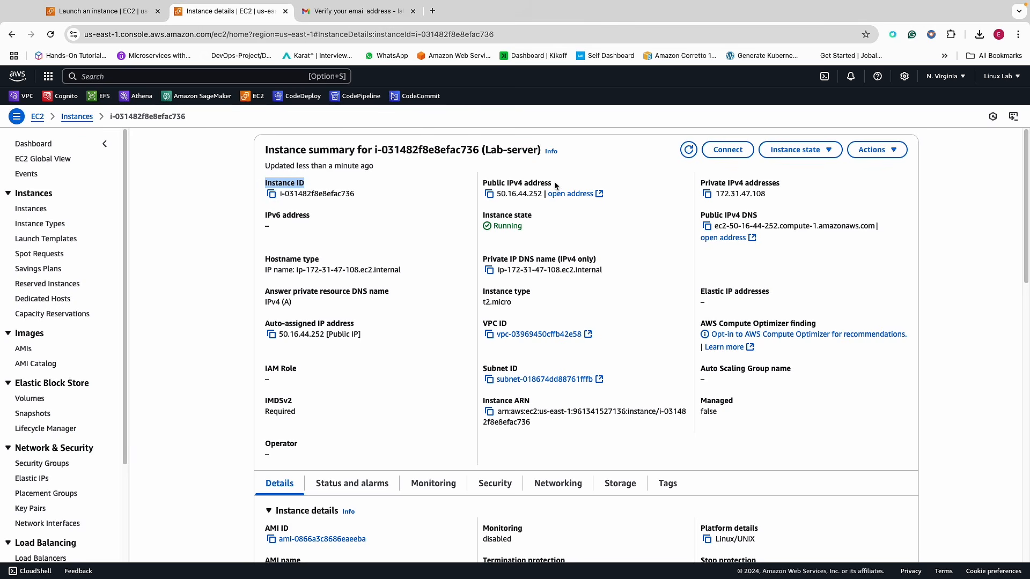
drag(555, 186, 533, 216)
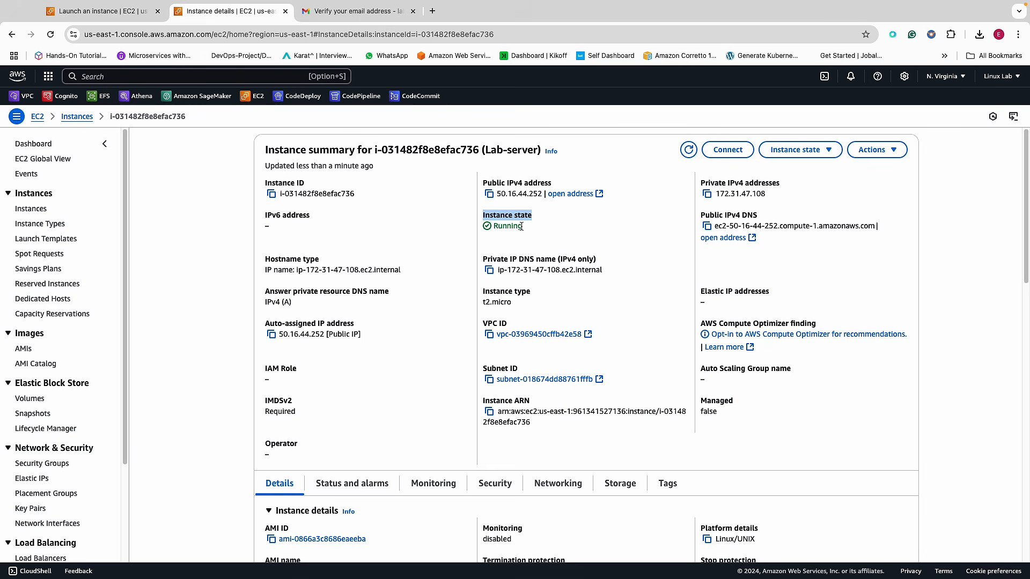
scroll(532, 292, down, 8)
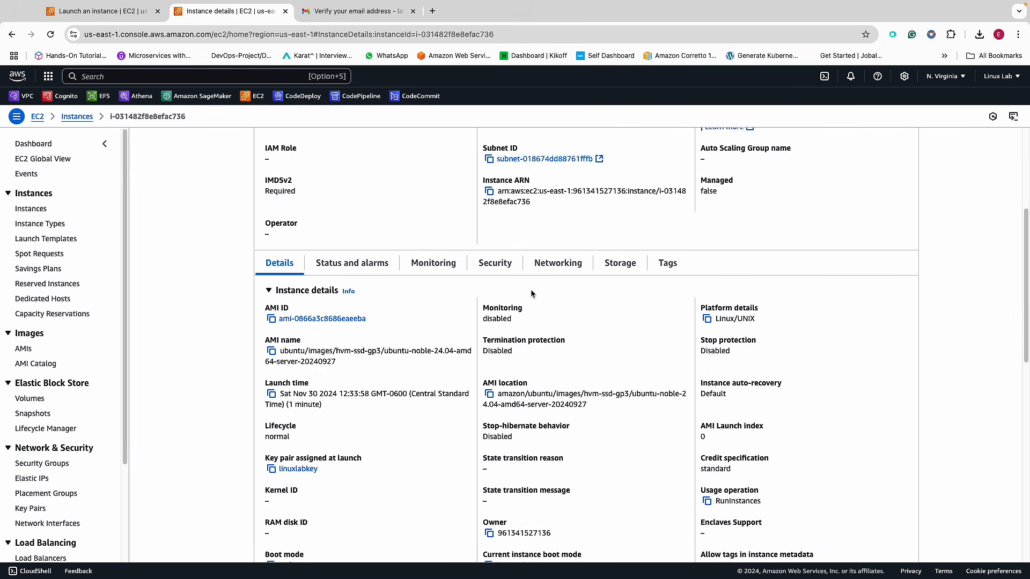
scroll(530, 290, down, 6)
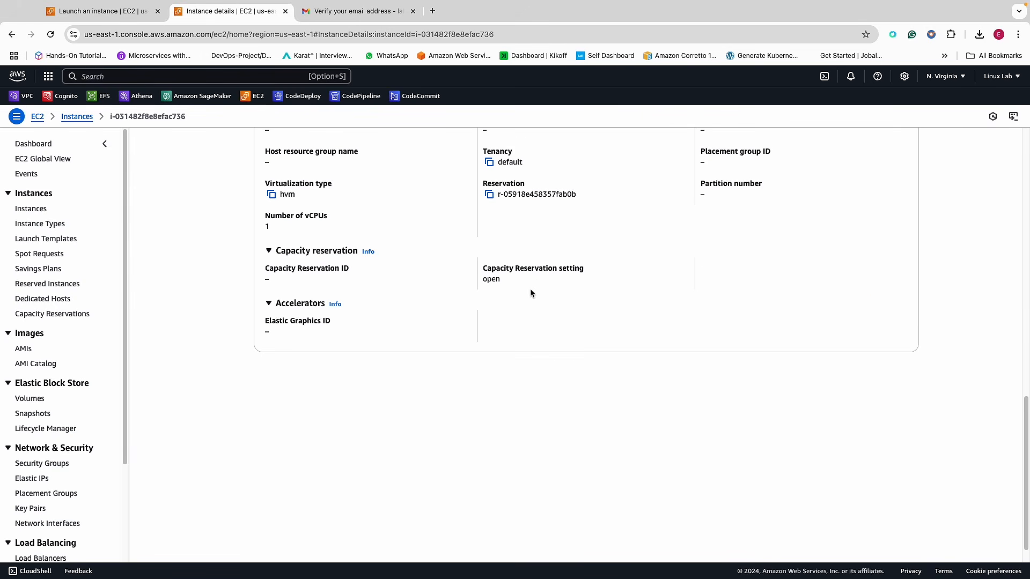
scroll(530, 288, up, 14)
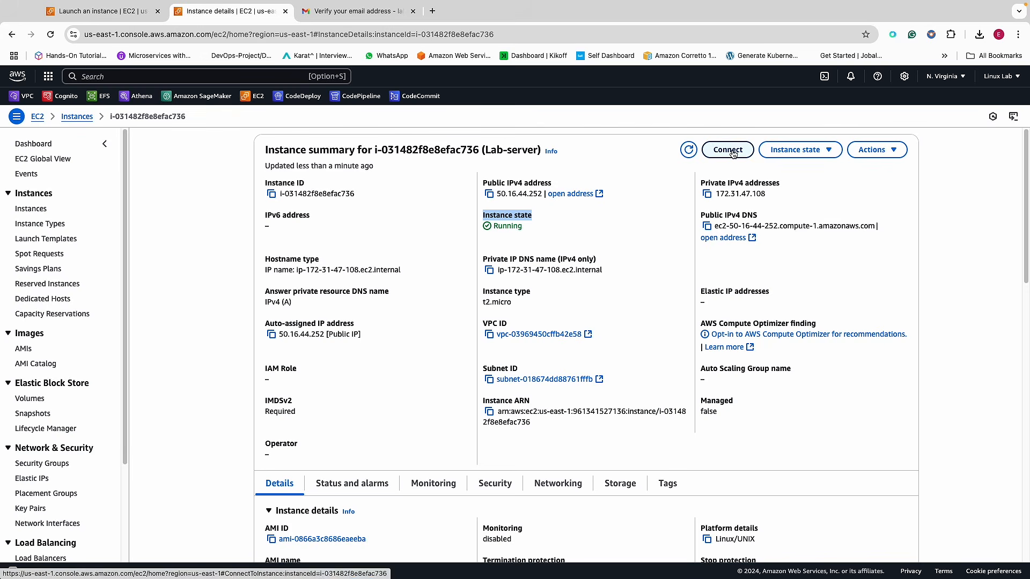
Open the connection options for the Lab-server instance and review the available methods, finishing with the SSH client instructions.
click(77, 117)
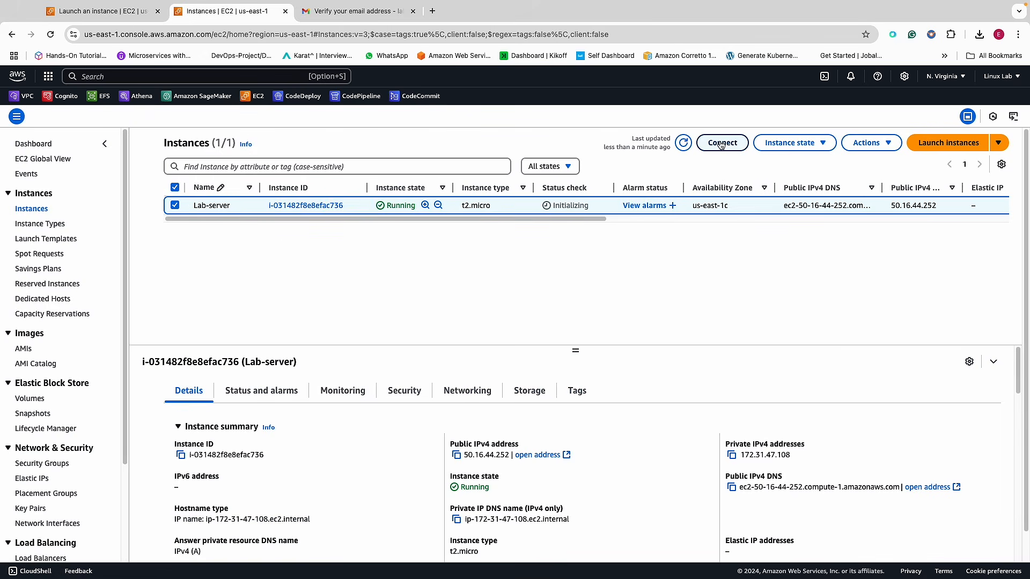
click(304, 207)
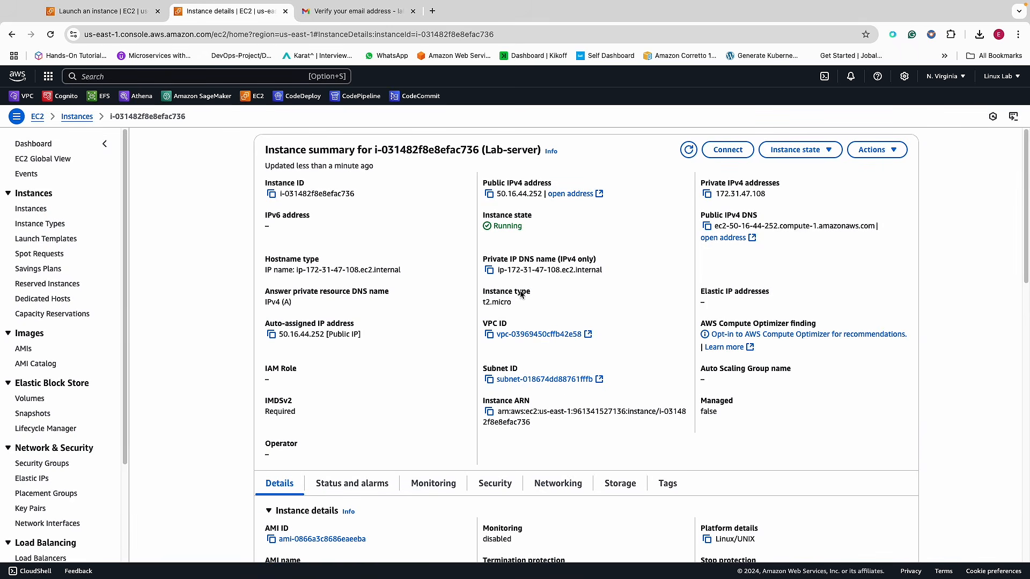
click(725, 150)
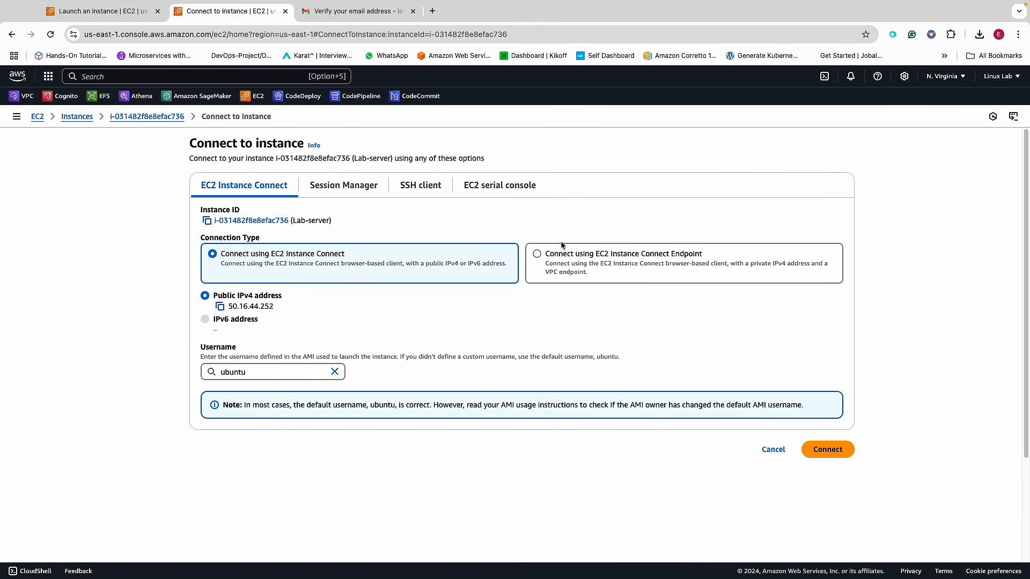
click(500, 185)
click(256, 189)
click(334, 194)
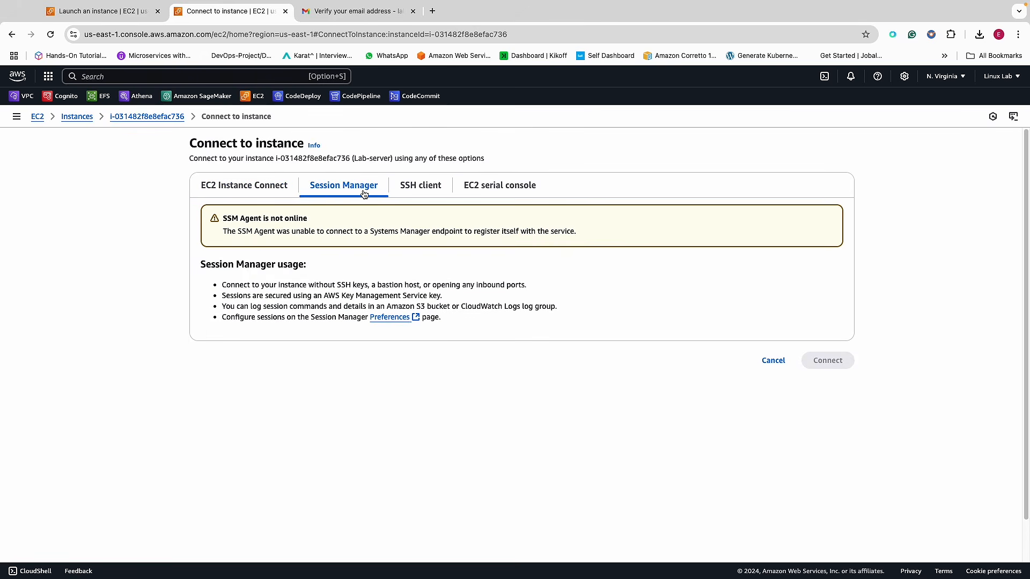
click(420, 192)
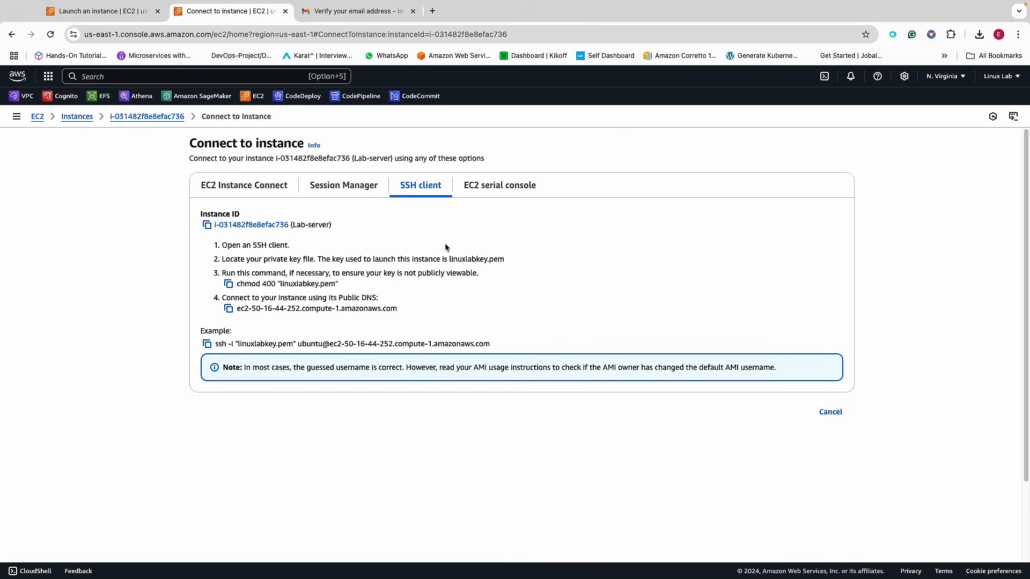
scroll(421, 198, down, 1)
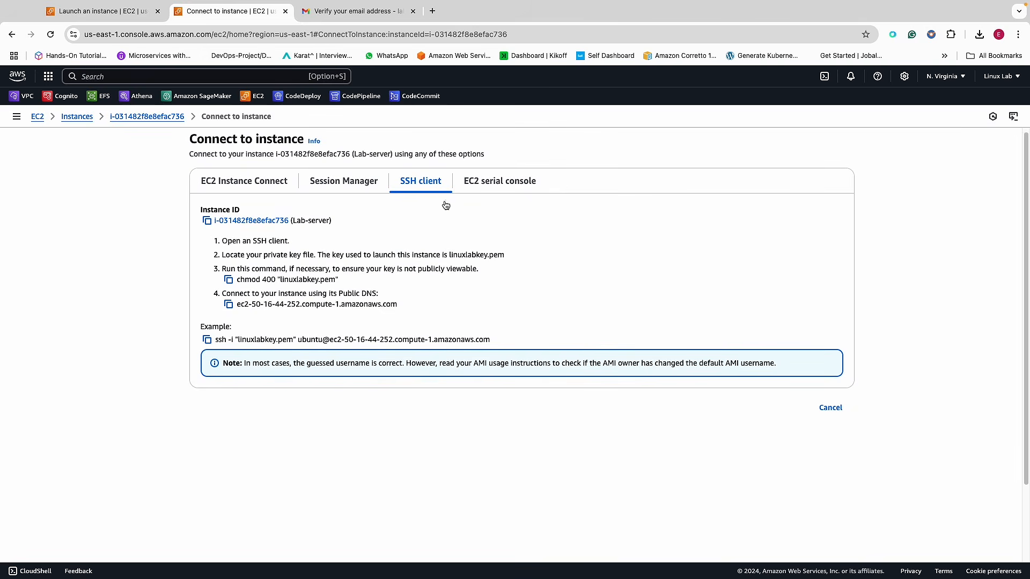
Search the installed applications for "term" and open Terminal.
mouse_move(885, 574)
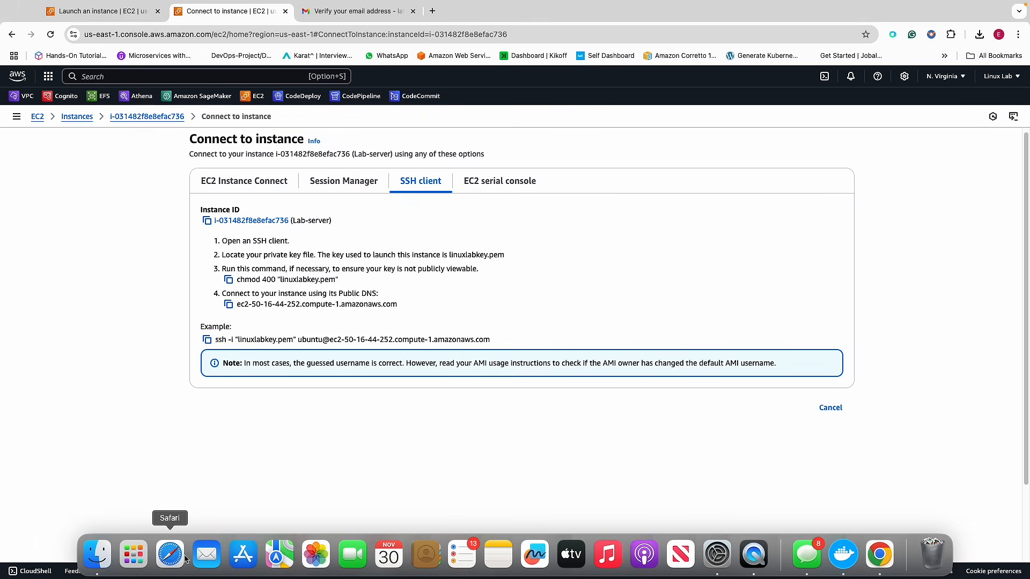
click(133, 554)
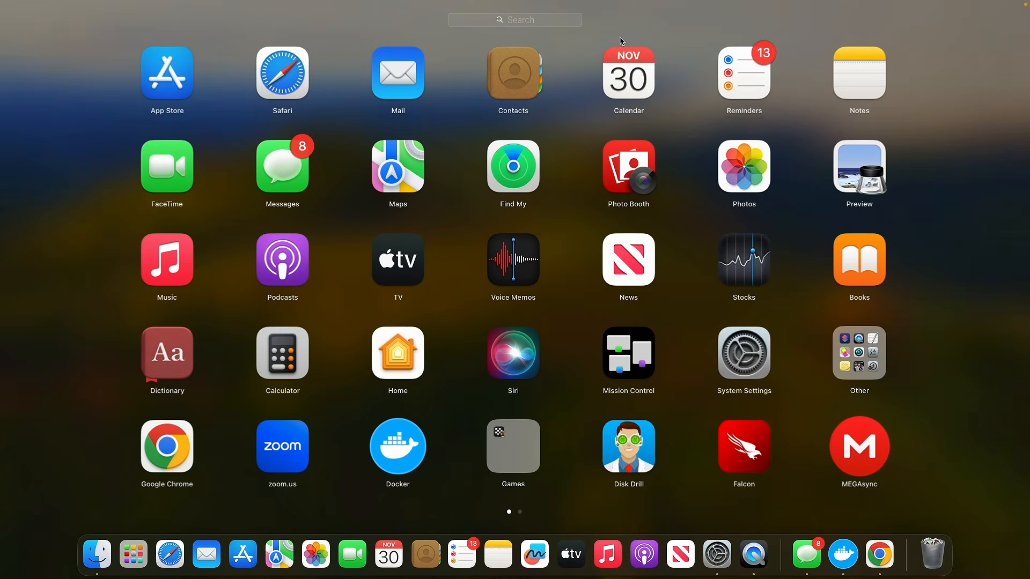
text(term)
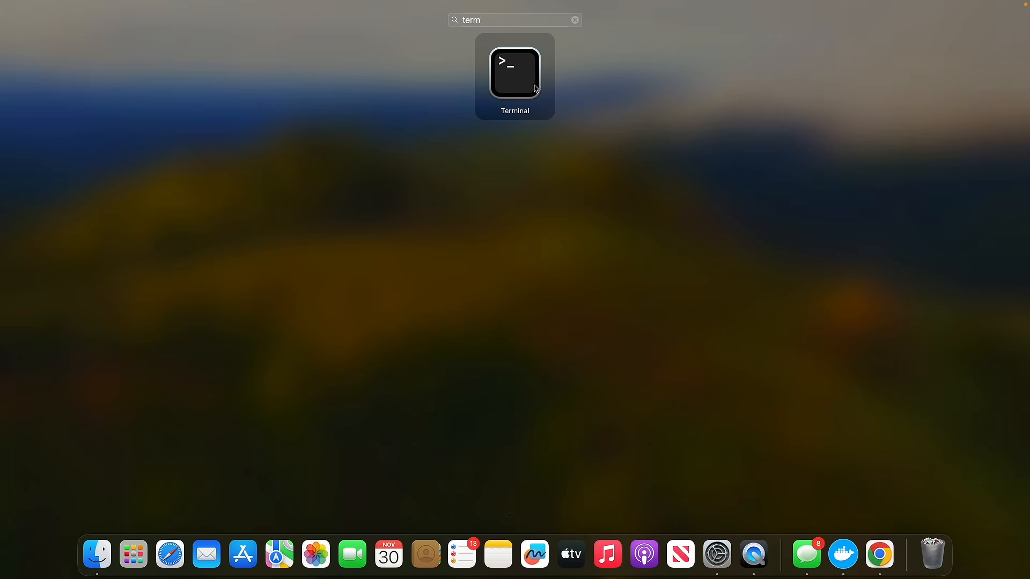
click(536, 89)
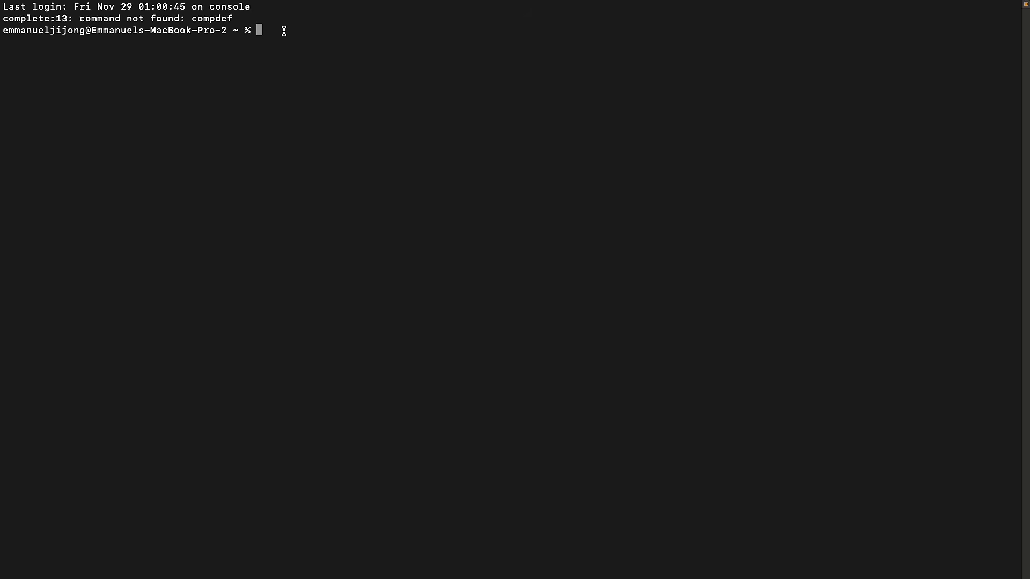
Begin an ssh command in Terminal with the username ubuntu copied from the instance's SSH example, followed by @.
text(ssh)
click(860, 554)
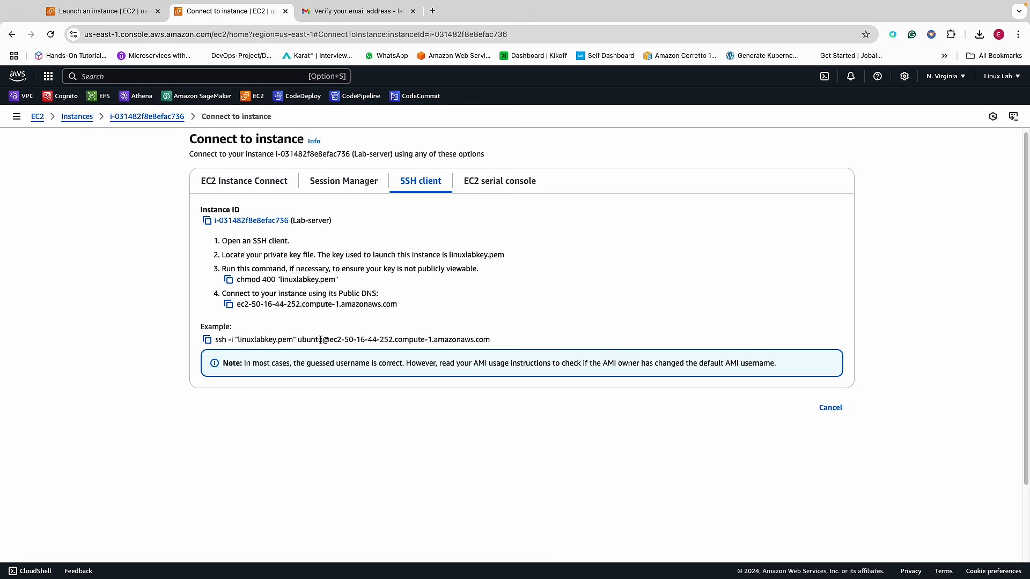
drag(323, 340, 298, 340)
right_click(316, 339)
click(321, 363)
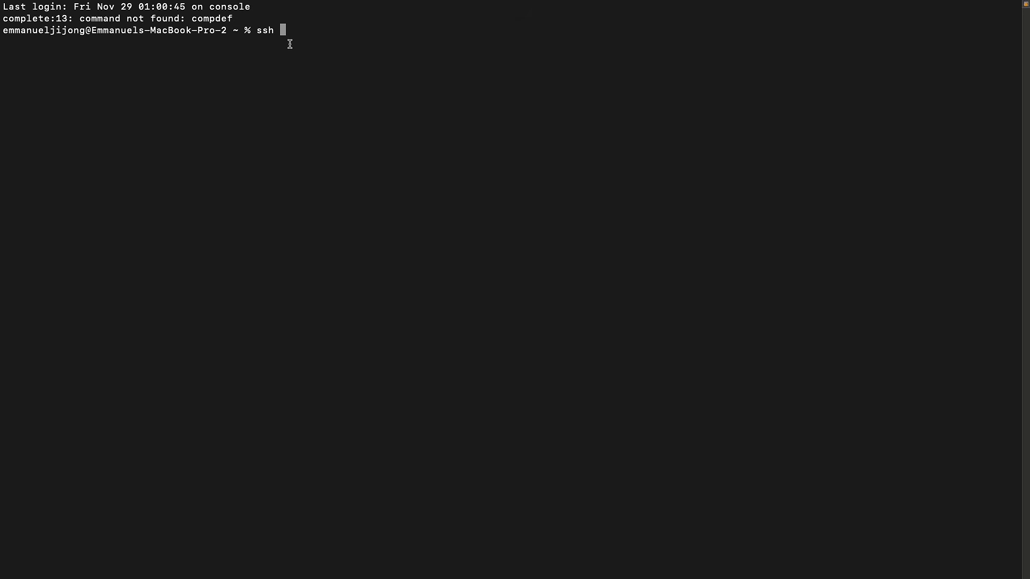
key(super+v)
text(@)
mouse_move(843, 578)
click(860, 554)
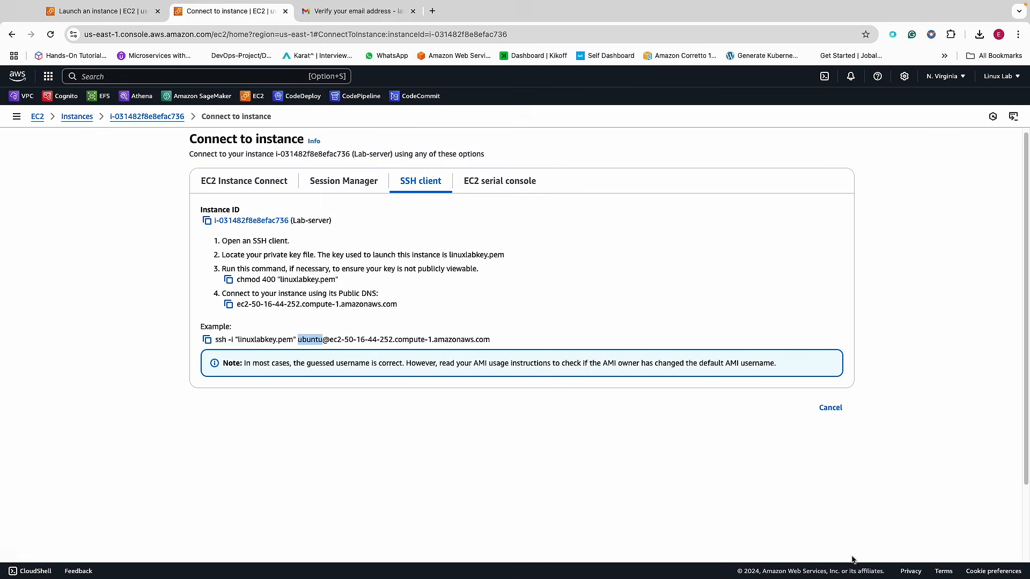
click(137, 118)
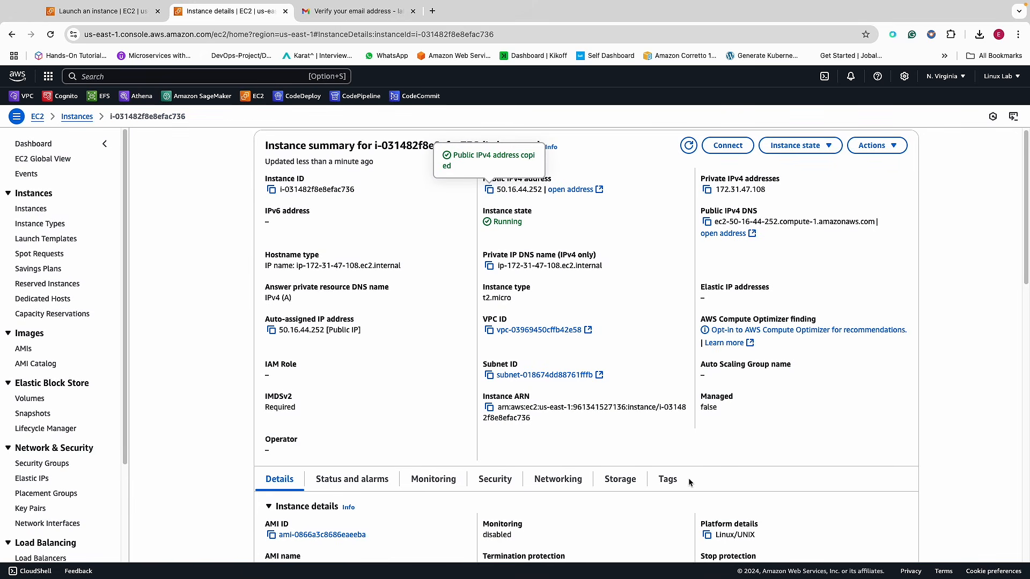
mouse_move(855, 574)
click(855, 554)
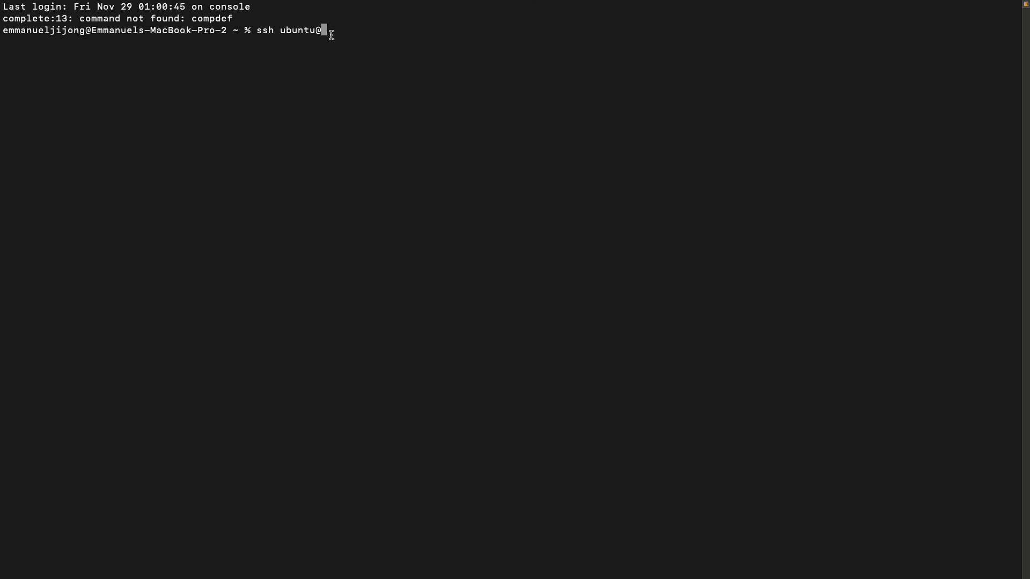
key(super+v)
Run the ssh command, answer yes to trust the host and check the server's response.
key(Return)
text(yes)
key(Return)
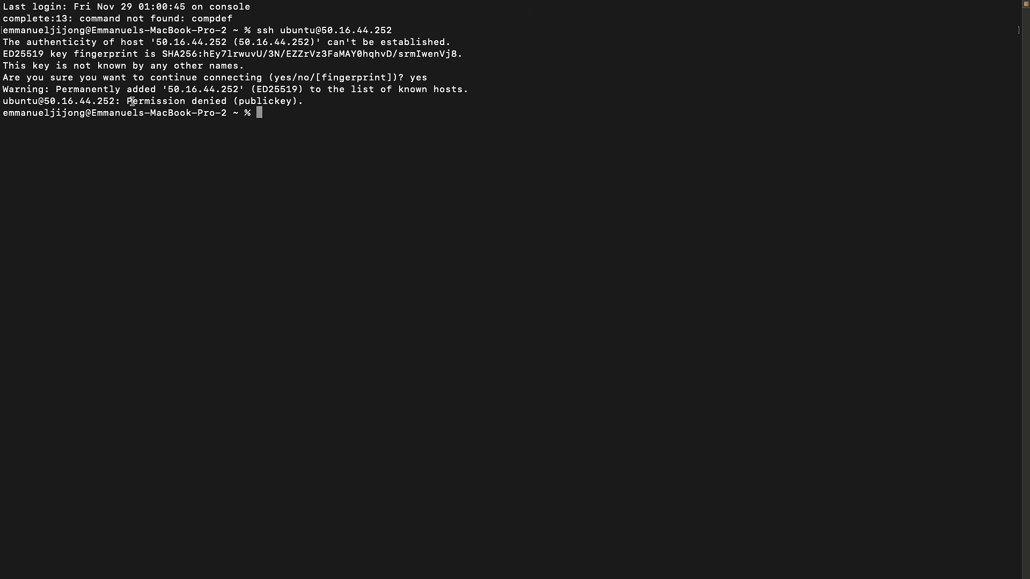
drag(128, 102, 295, 101)
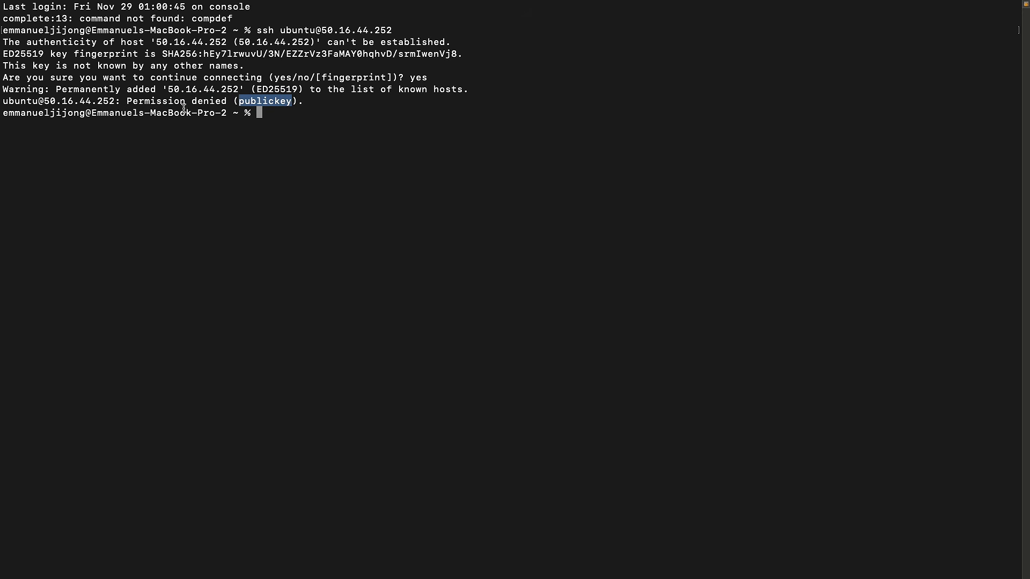
List the home directory with ls and locate the Desktop folder, comparing it with the key file on the desktop.
click(271, 113)
text(ls)
key(Return)
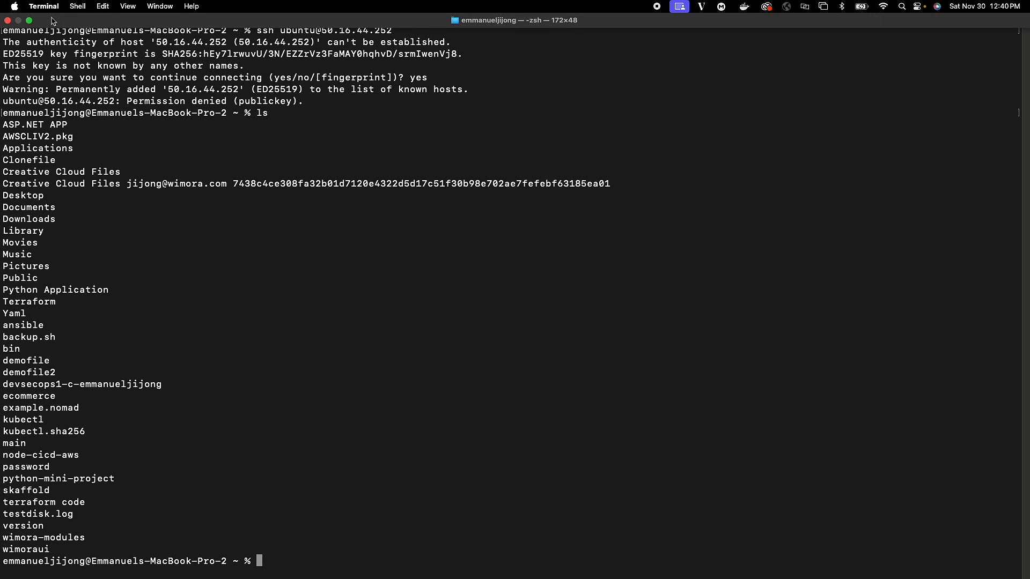
click(29, 20)
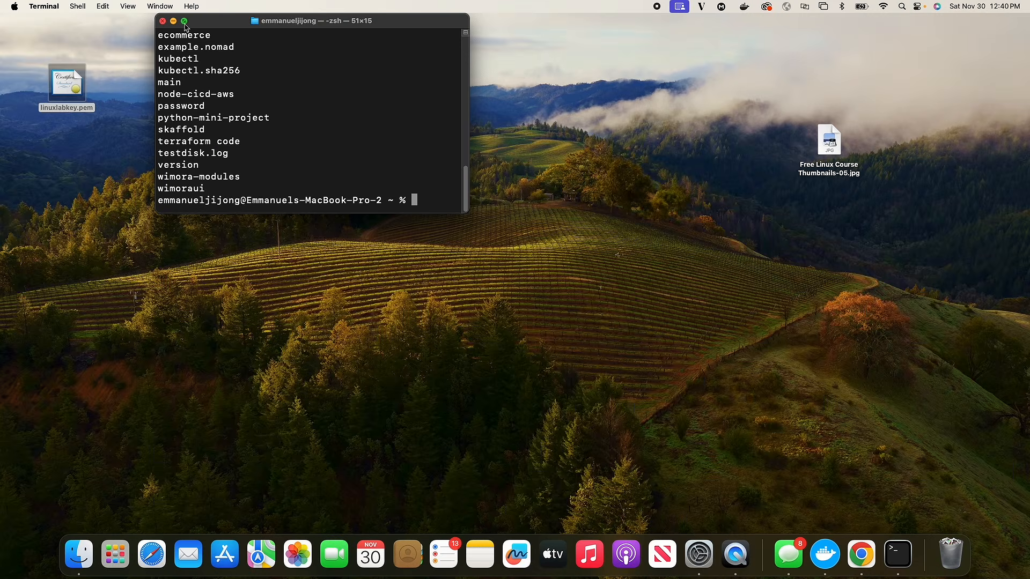
scroll(232, 136, up, 10)
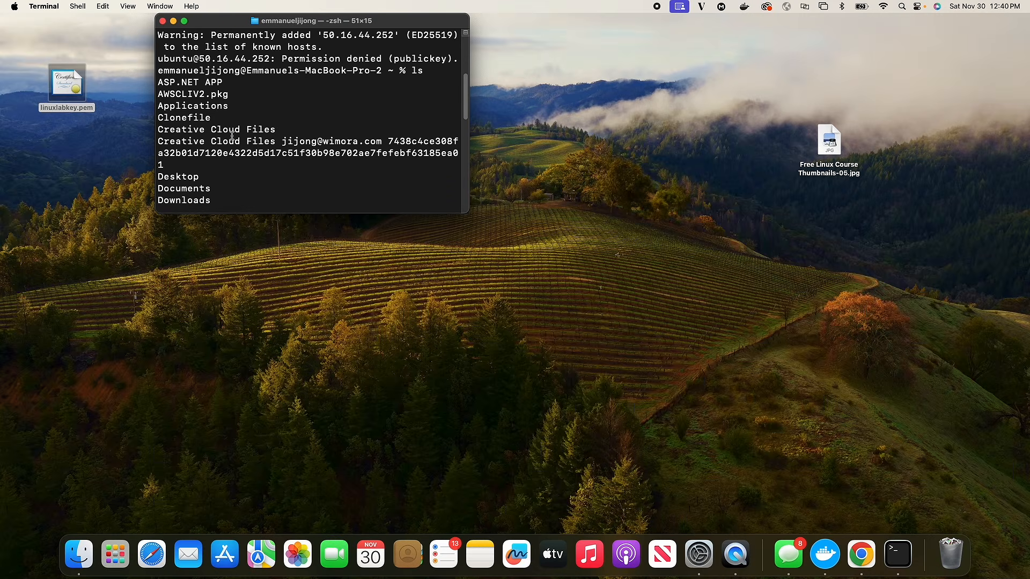
scroll(232, 137, down, 10)
drag(199, 82, 158, 82)
click(184, 20)
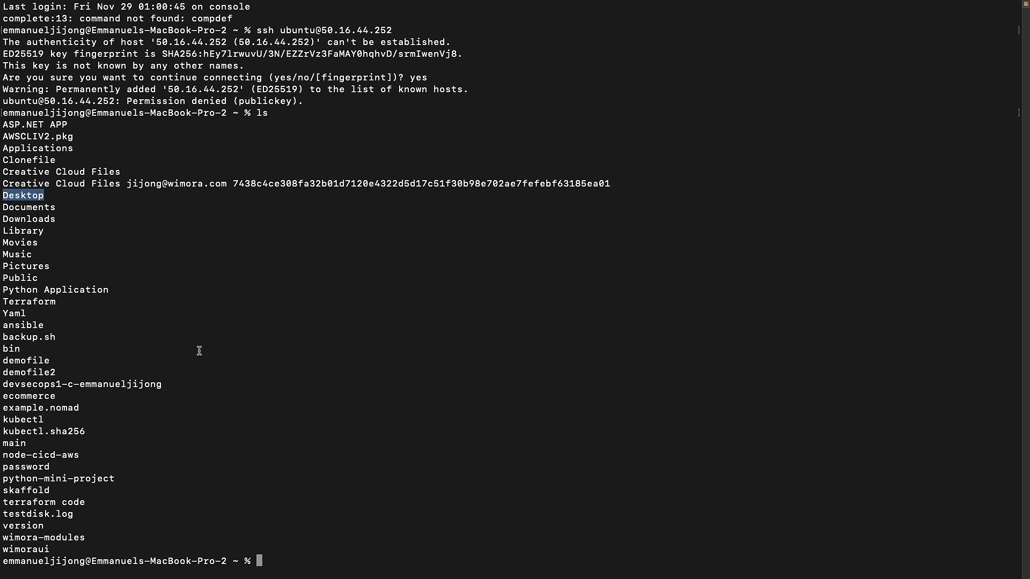
Change the Terminal working directory to Desktop with cd Desktop.
click(29, 196)
double_click(30, 196)
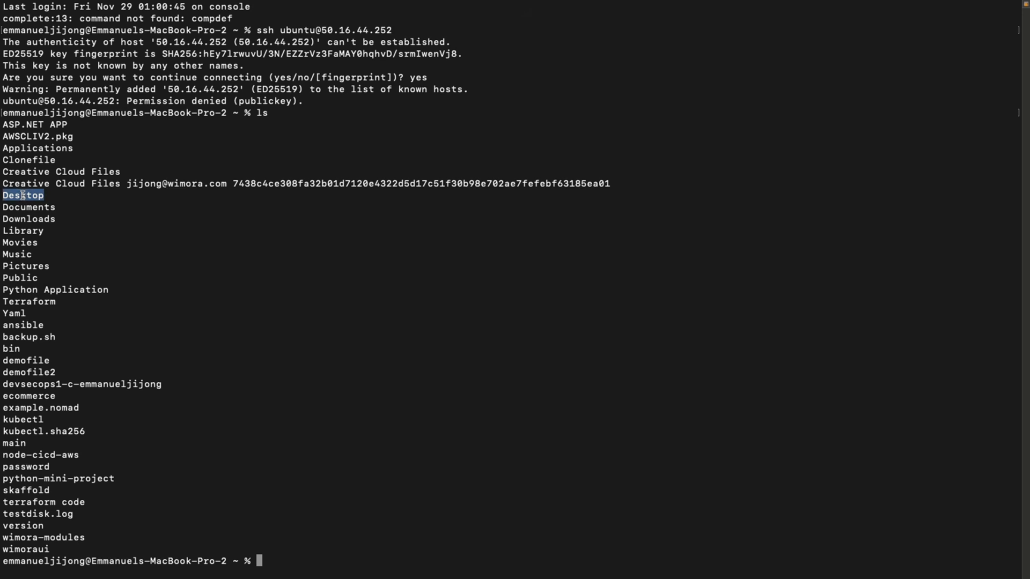
click(285, 562)
text(cd Des)
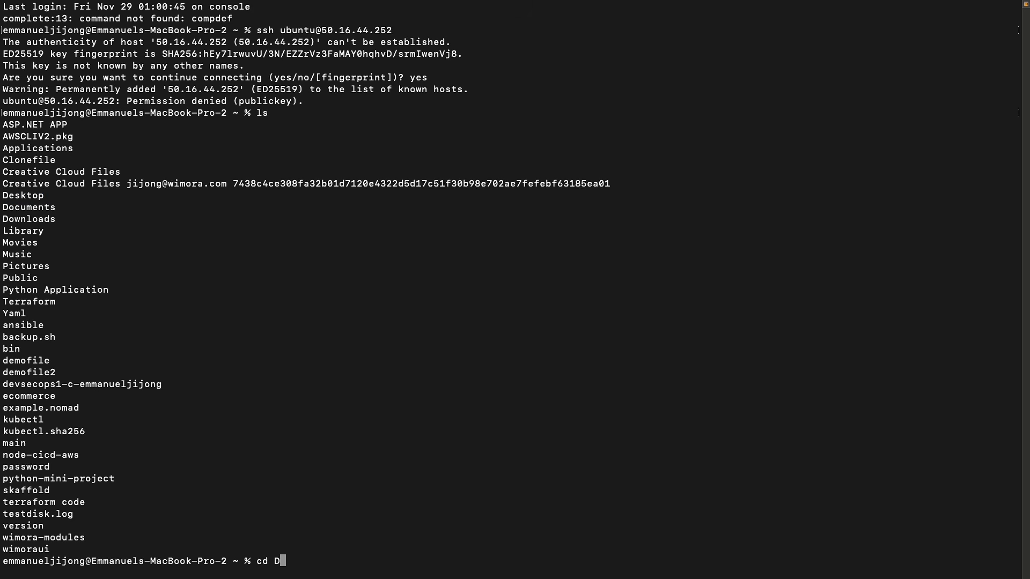
key(Tab)
key(Return)
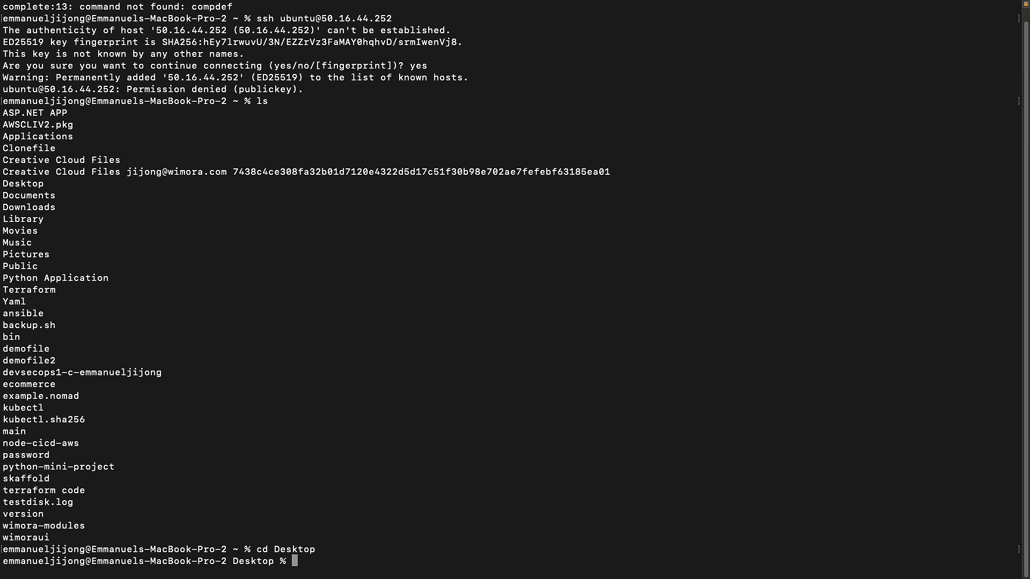
List the Desktop folder with ls and match linuxlabkey.pem in the listing to the file on the desktop.
text(ls)
key(Return)
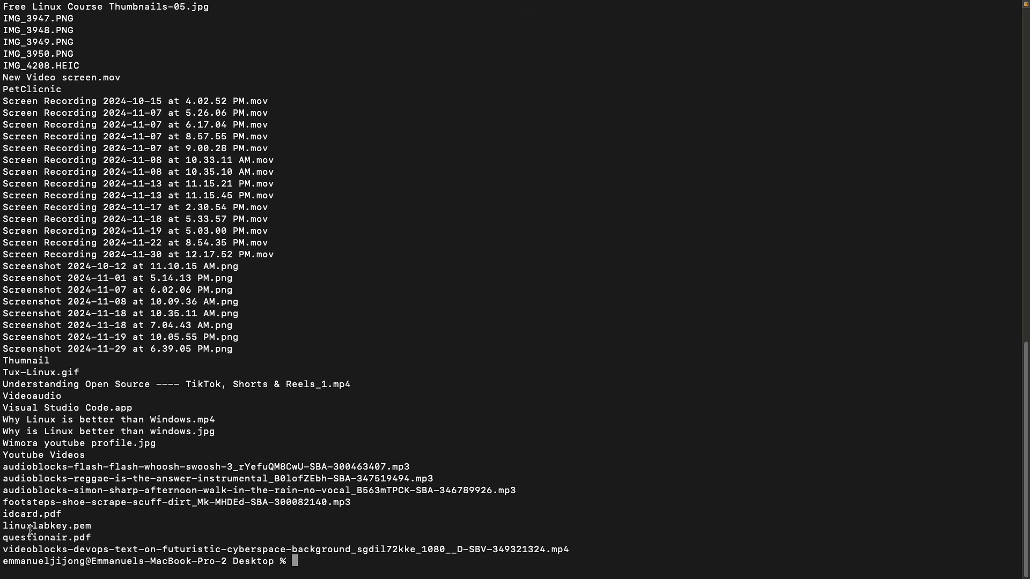
drag(92, 528, 4, 527)
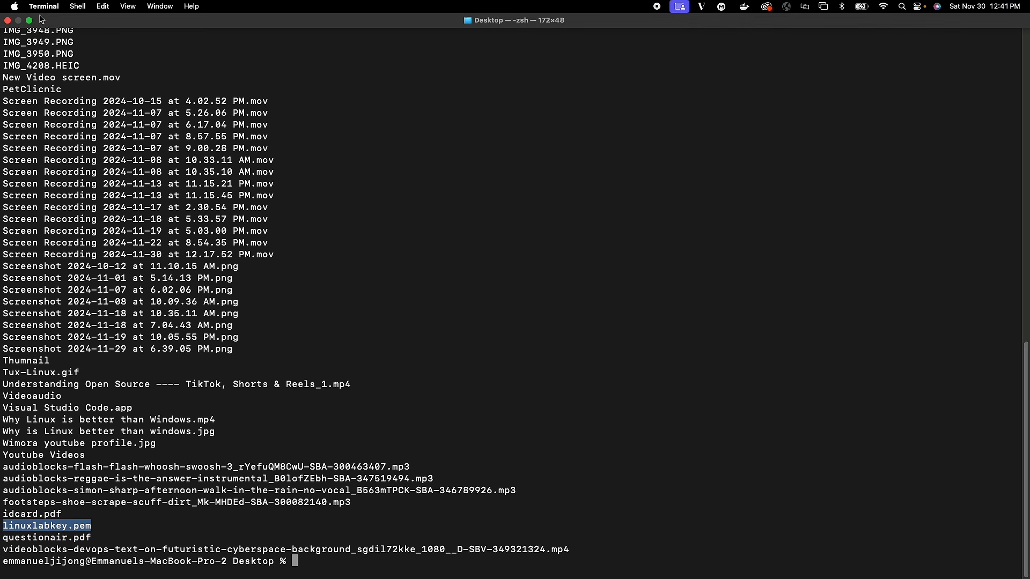
click(29, 20)
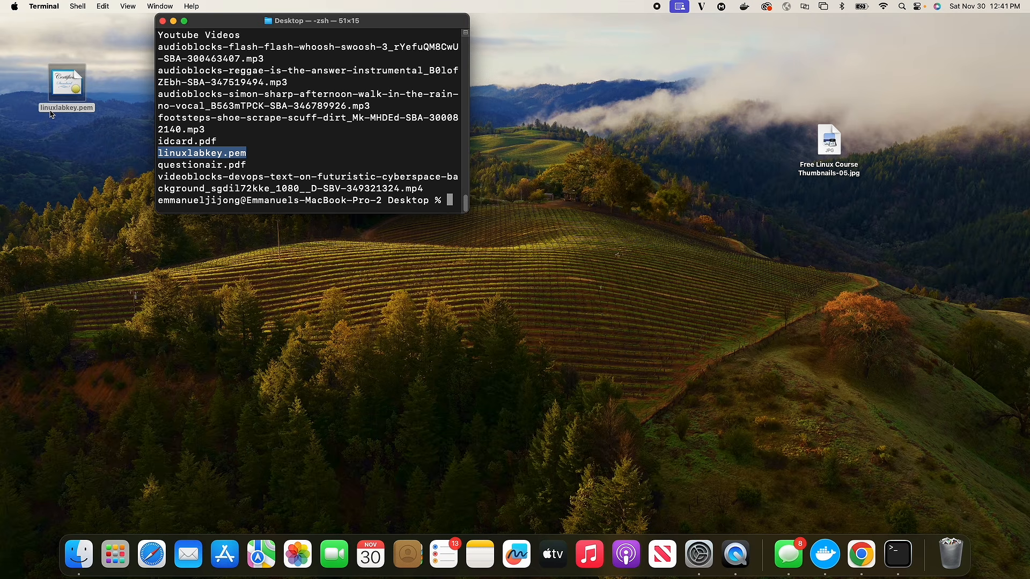
click(184, 21)
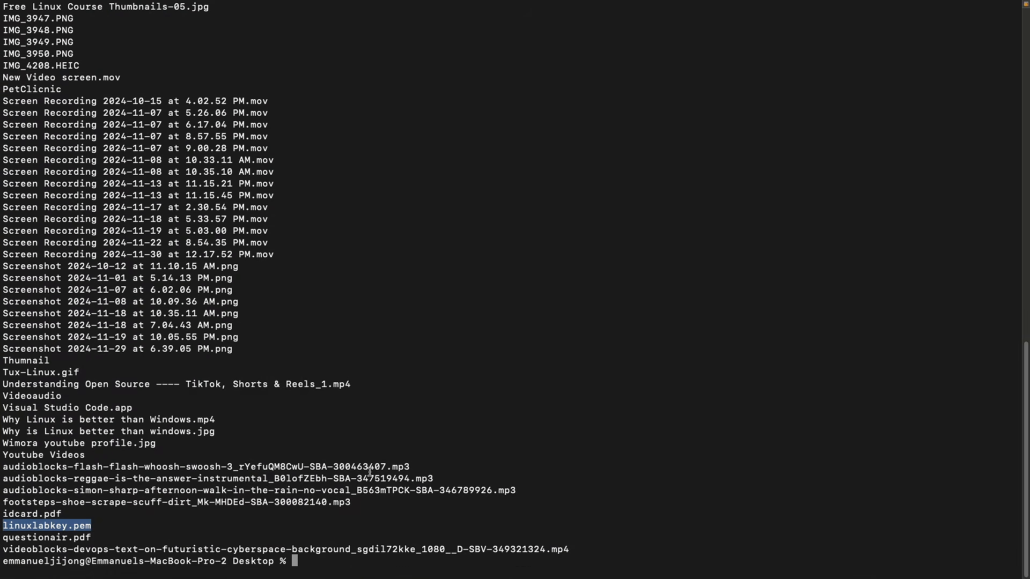
click(343, 562)
text(clea)
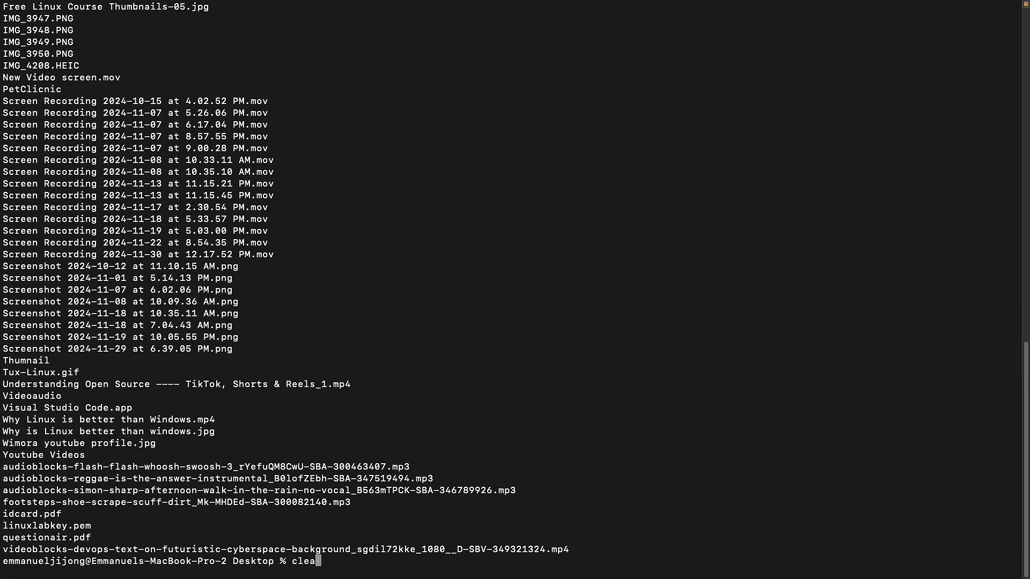
text(r)
key(Return)
key(Up)
key(Up)
key(Up)
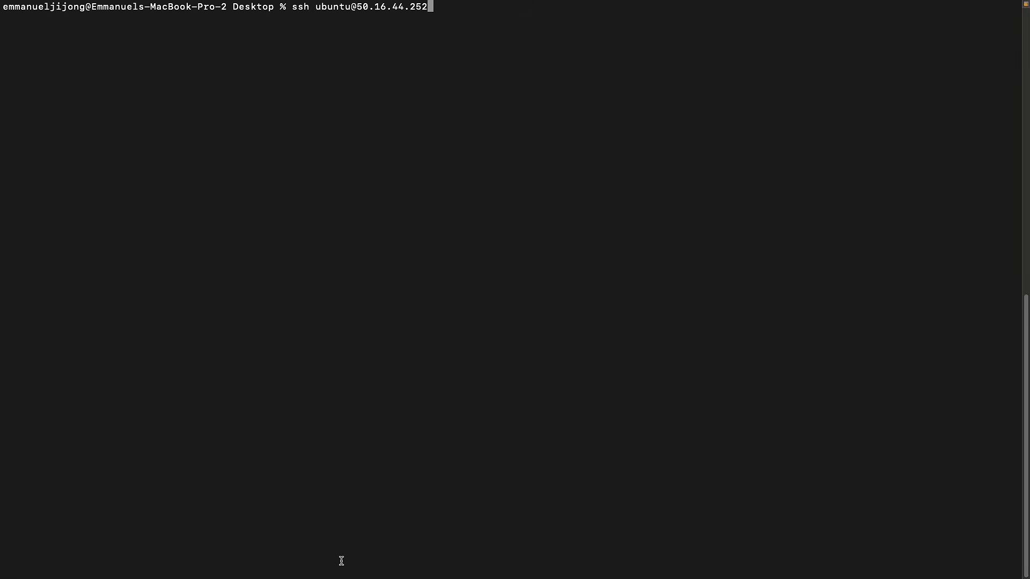
key(Return)
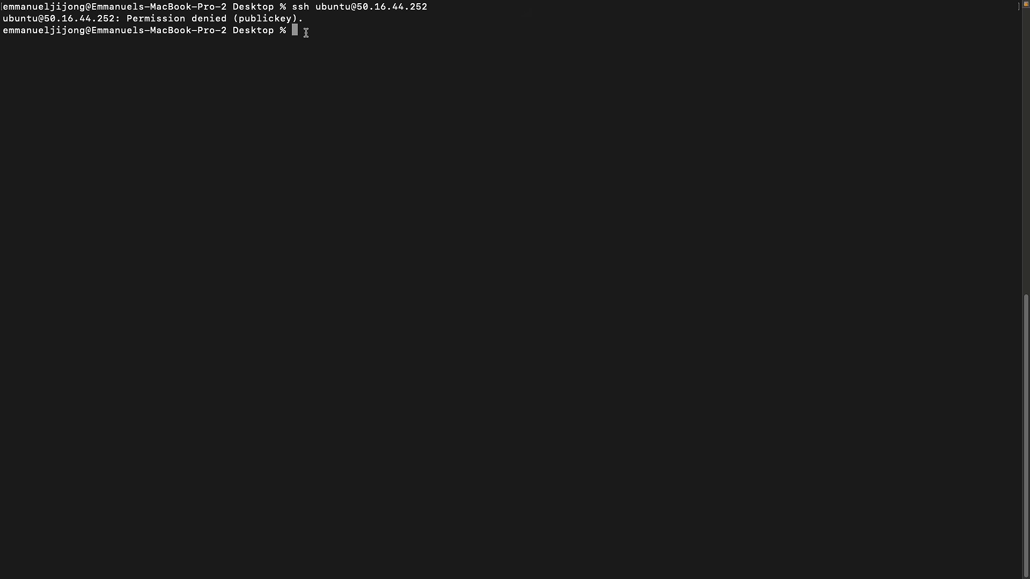
List the Desktop folder's contents with ls, highlight linuxlabkey.pem in the listing, and clear the terminal.
text(ls)
key(Return)
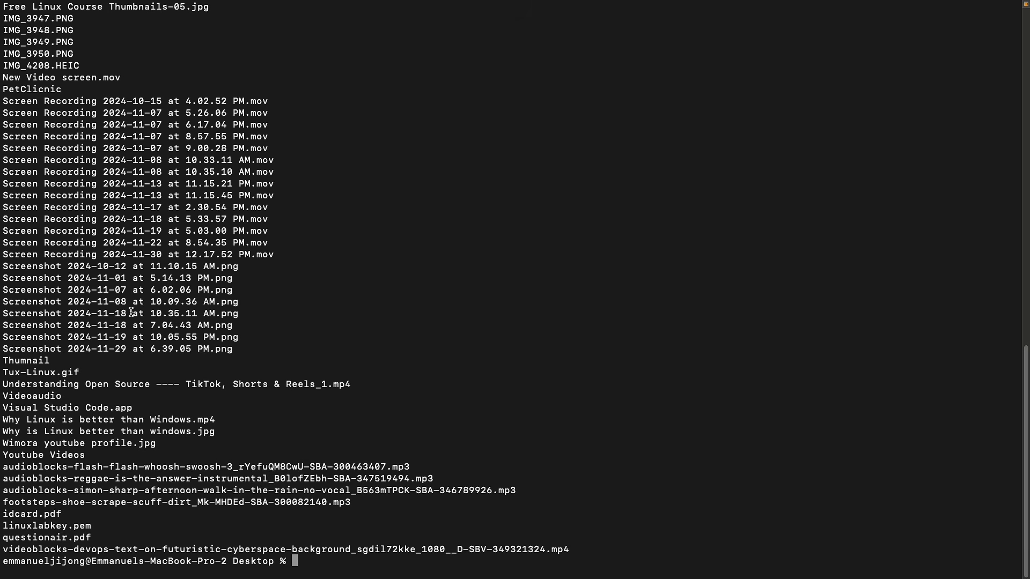
drag(92, 526, 19, 520)
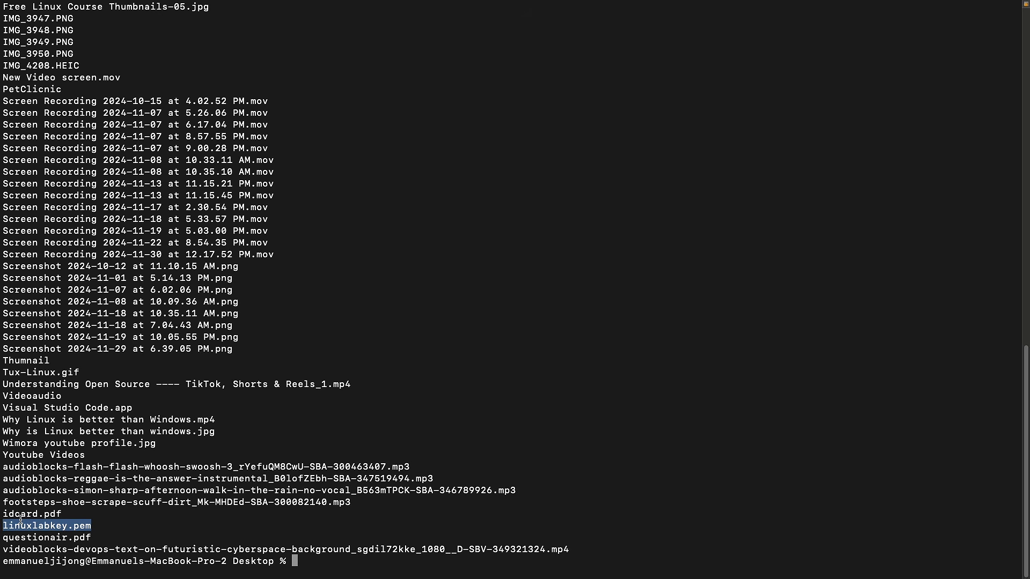
text(clea)
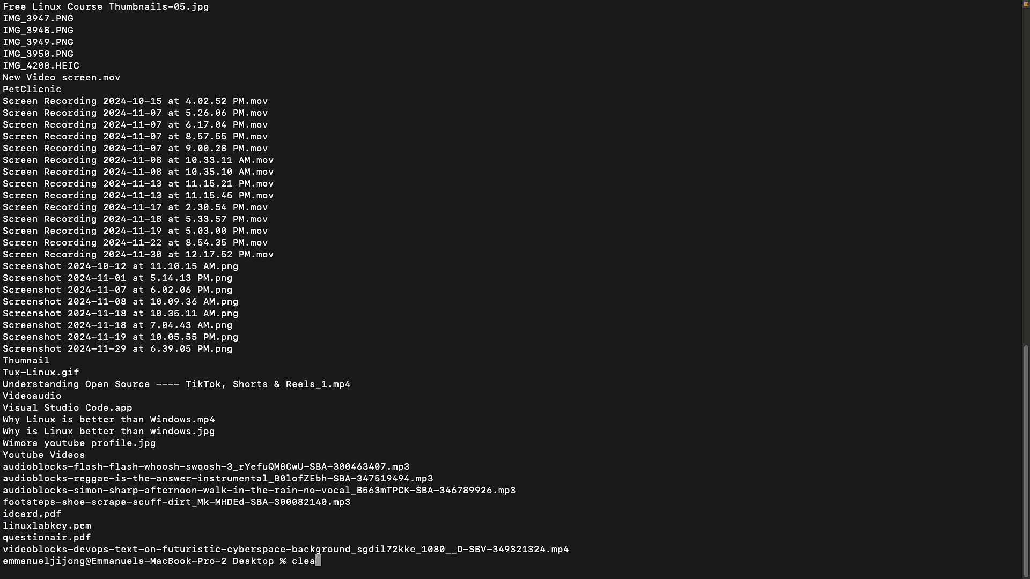
text(r)
key(Return)
Switch to Chrome to check the SSH client instructions for Lab-server, and return to Terminal.
mouse_move(897, 559)
click(864, 559)
click(730, 145)
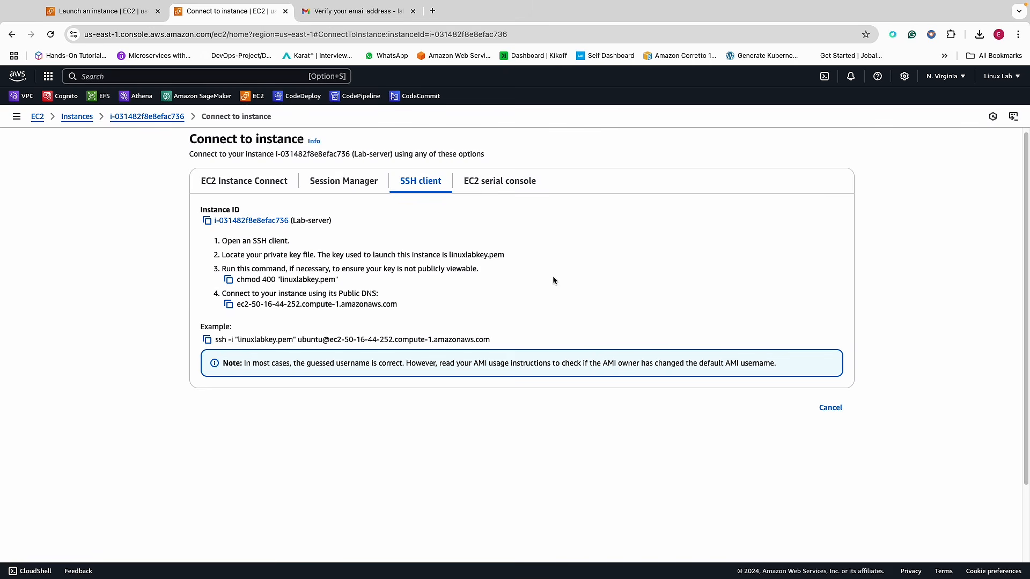
mouse_move(699, 562)
click(738, 562)
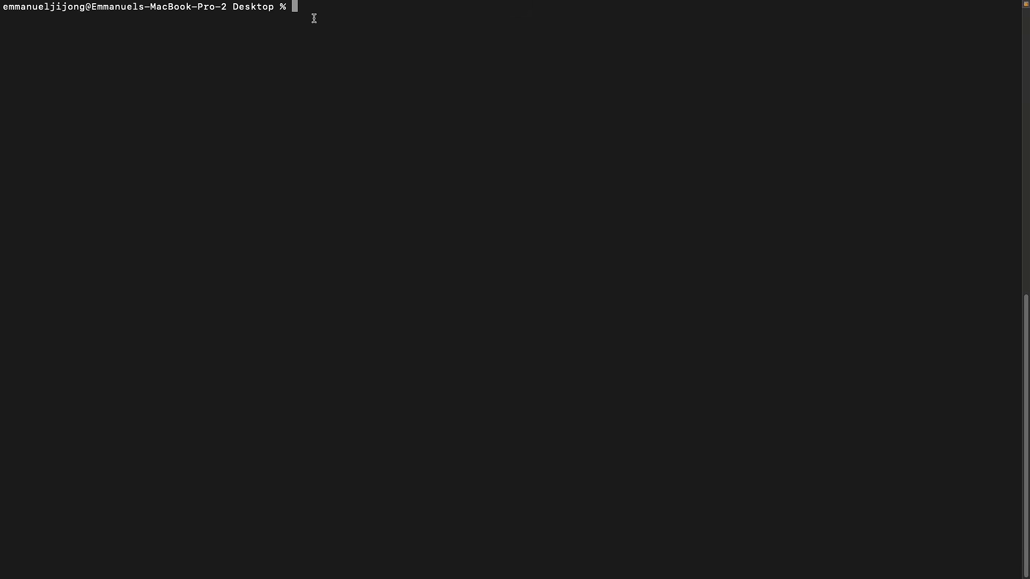
key(Up)
key(Up)
key(Up)
key(Left)
key(Left)
key(Left)
key(Left)
key(Left)
key(Left)
key(Left)
key(Left)
key(Left)
key(Left)
key(Left)
key(Left)
key(Left)
key(Left)
key(Left)
key(Left)
key(Left)
key(Left)
key(Left)
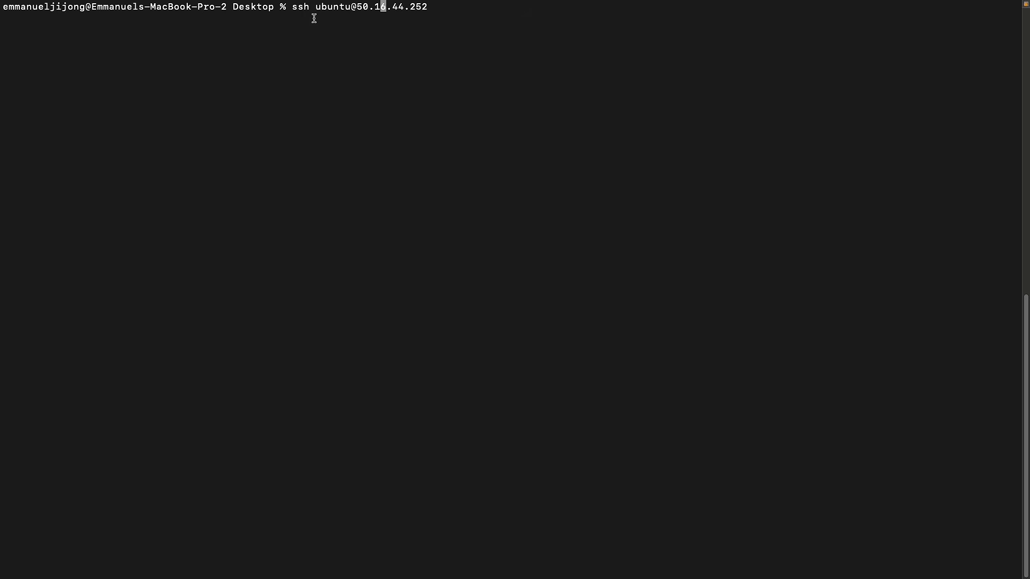
text(-i "")
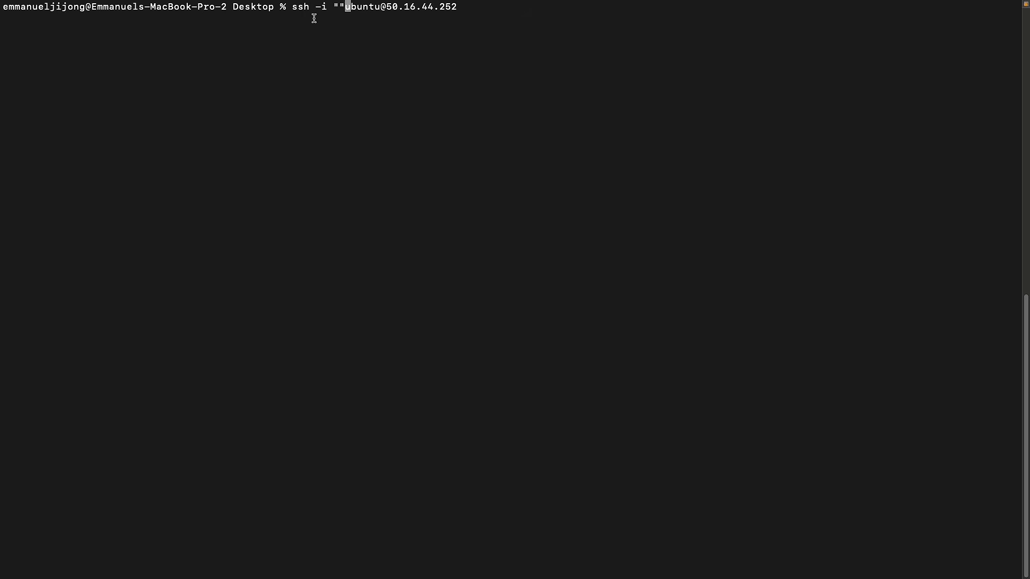
key(Left)
Copy the key file name linuxlabkey.pem from the earlier listing into the quotes and run the ssh -i command.
scroll(314, 17, up, 5)
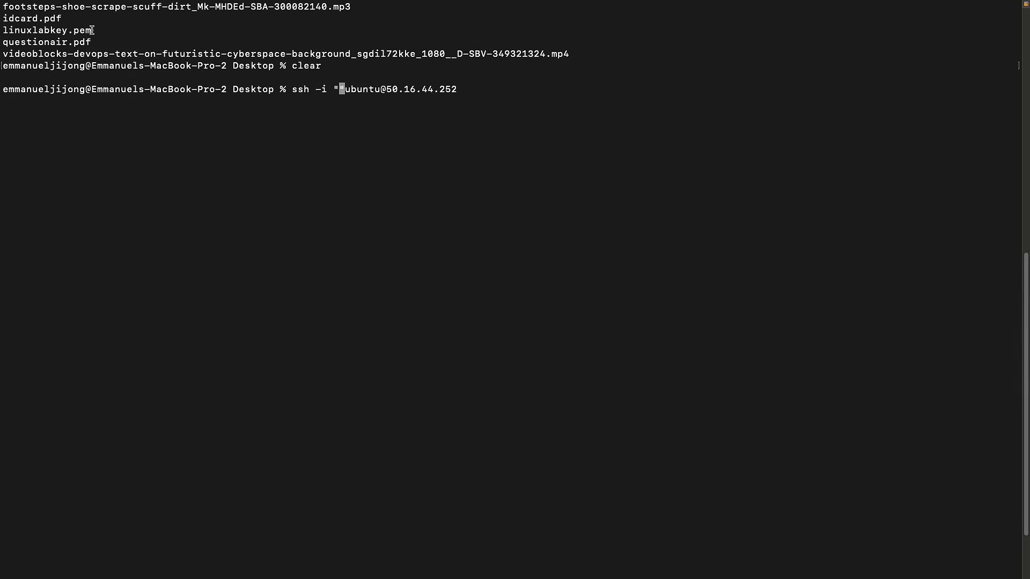
drag(92, 30, 4, 32)
right_click(19, 31)
click(35, 100)
click(340, 87)
key(super+v)
key(Right)
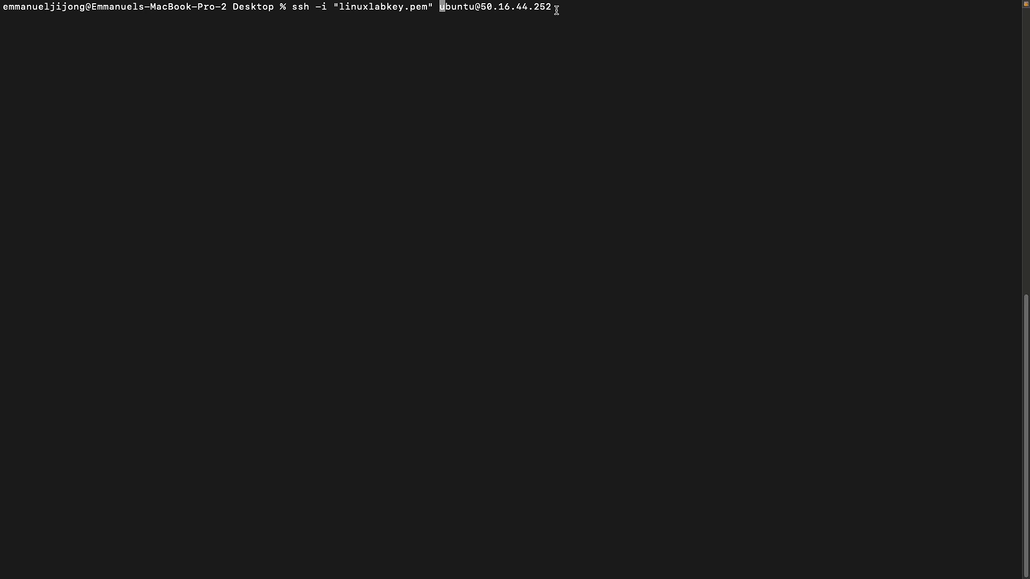
key(Return)
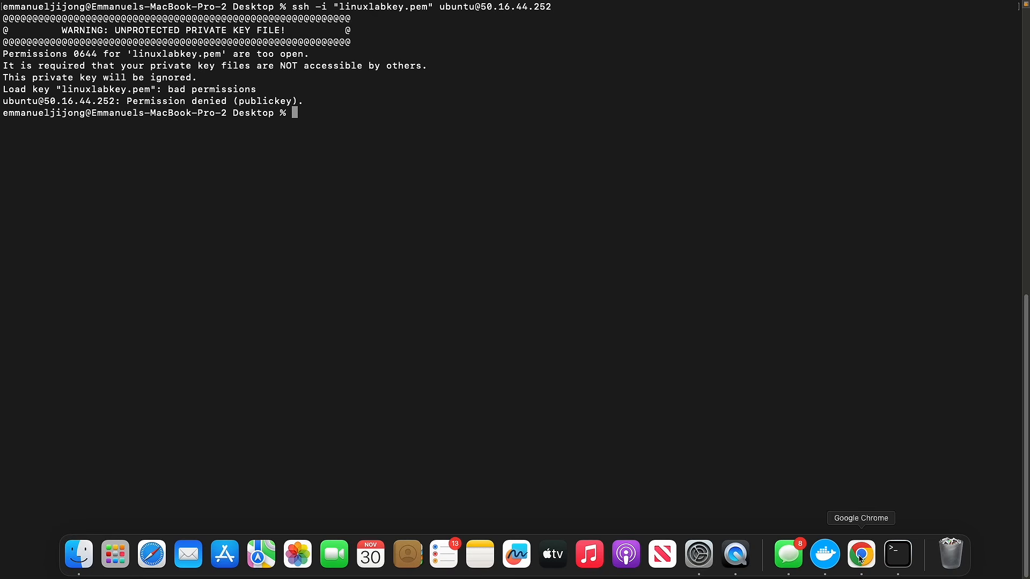
Copy the chmod 400 "linuxlabkey.pem" command from the SSH client instructions in Chrome and run it in Terminal.
click(860, 551)
click(229, 279)
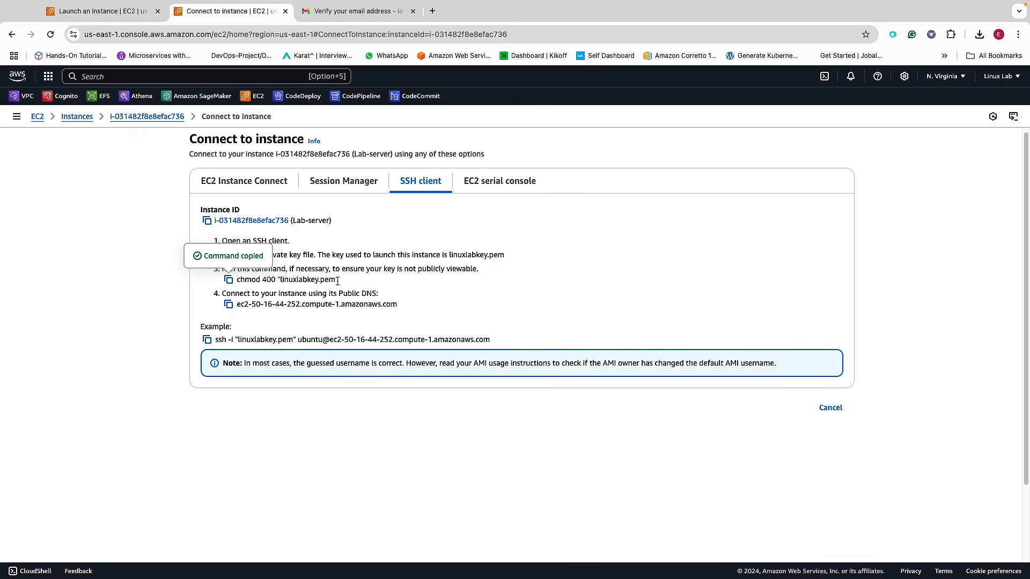
drag(338, 279, 237, 279)
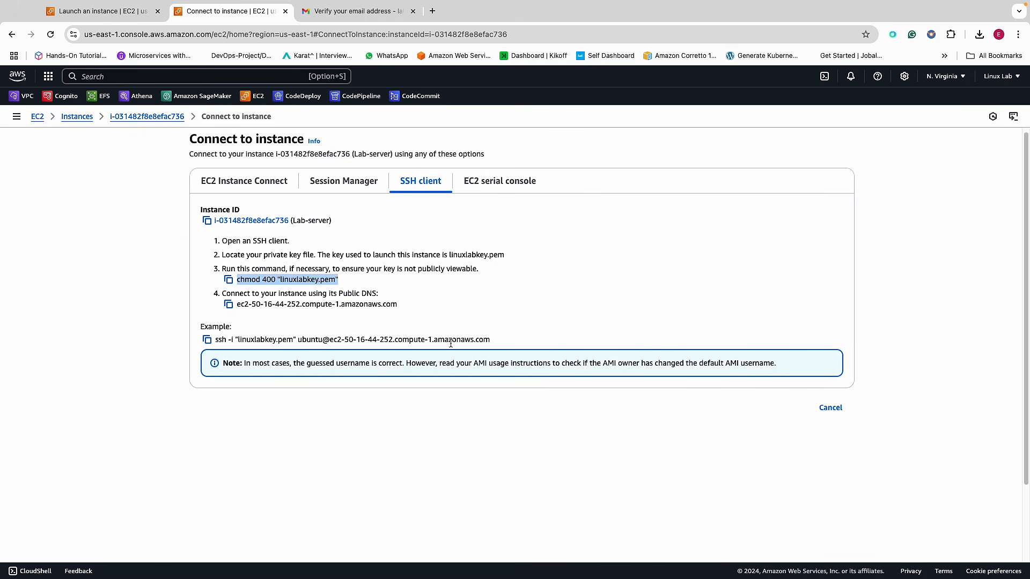
mouse_move(730, 577)
click(886, 552)
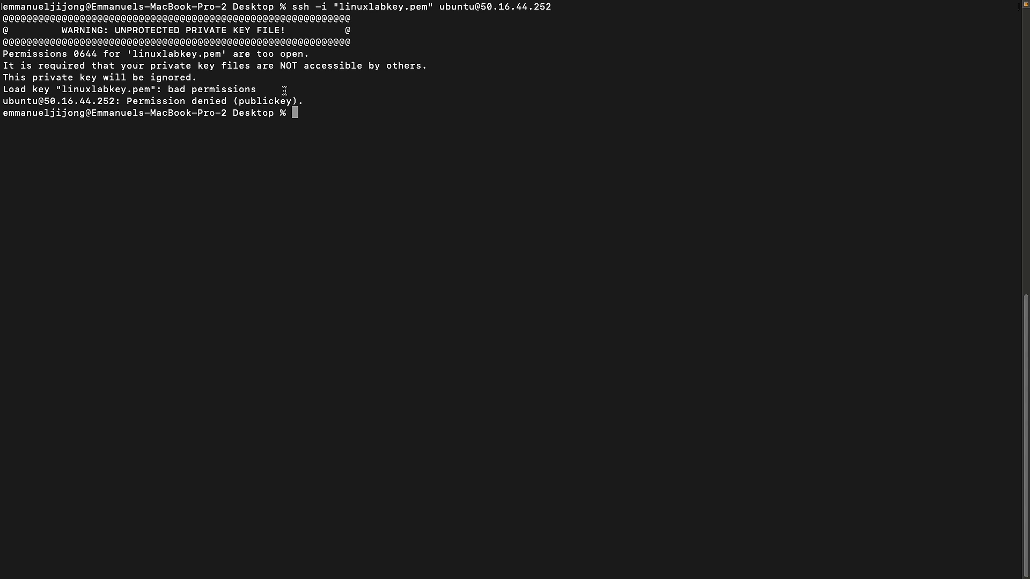
key(super+v)
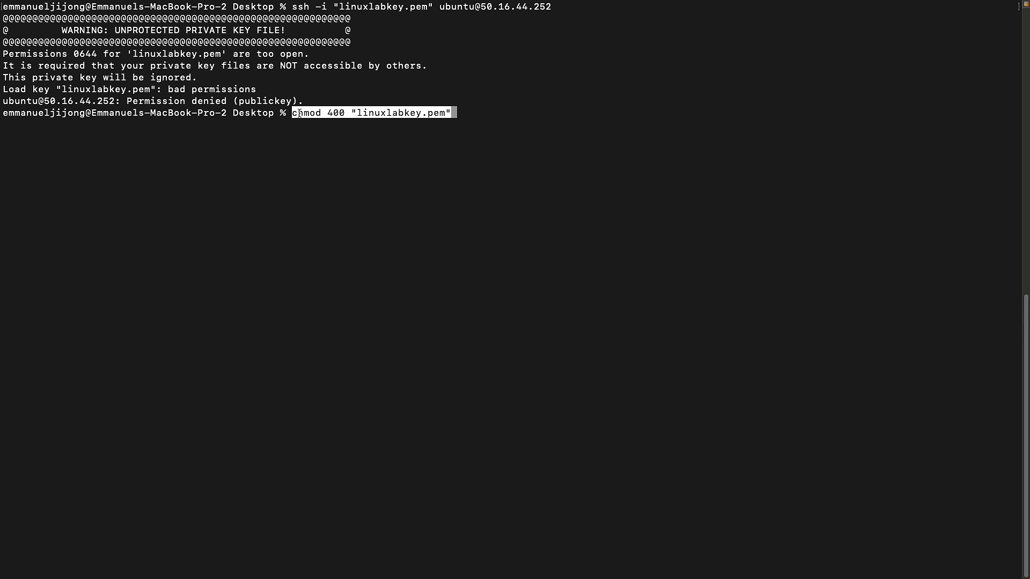
key(Return)
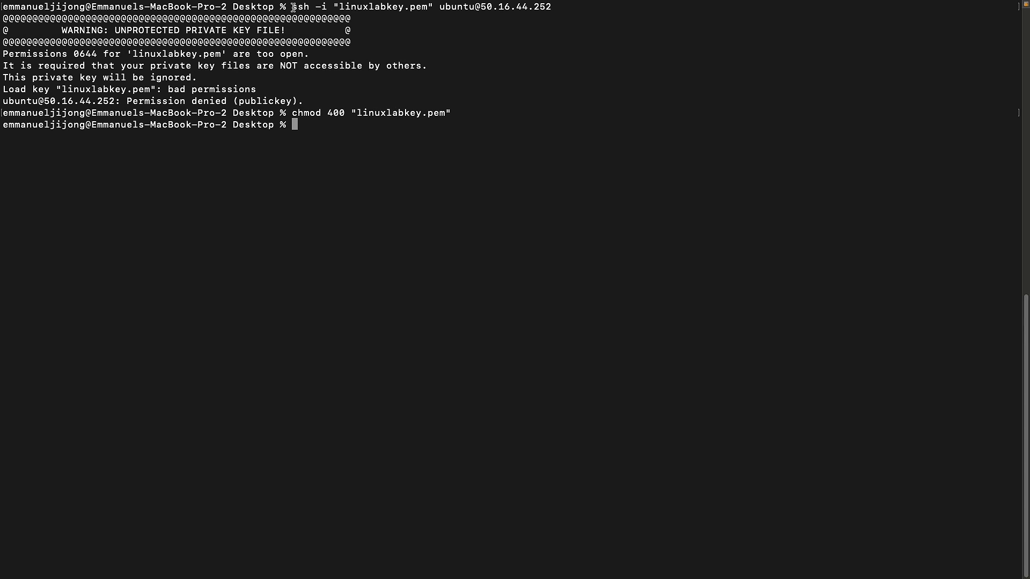
drag(293, 8, 321, 9)
click(355, 69)
drag(552, 53, 293, 55)
key(super+c)
click(300, 171)
key(super+v)
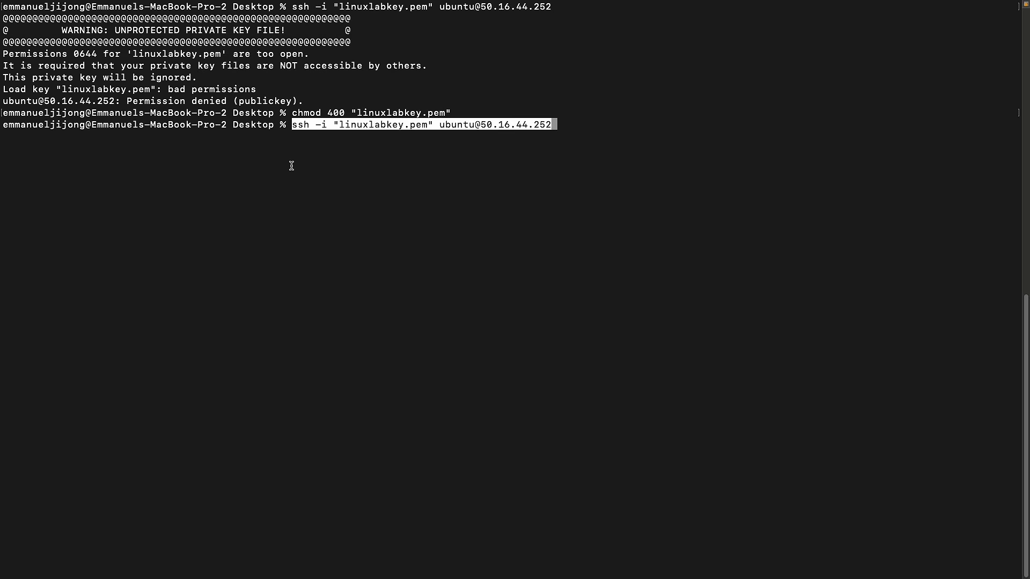
key(Return)
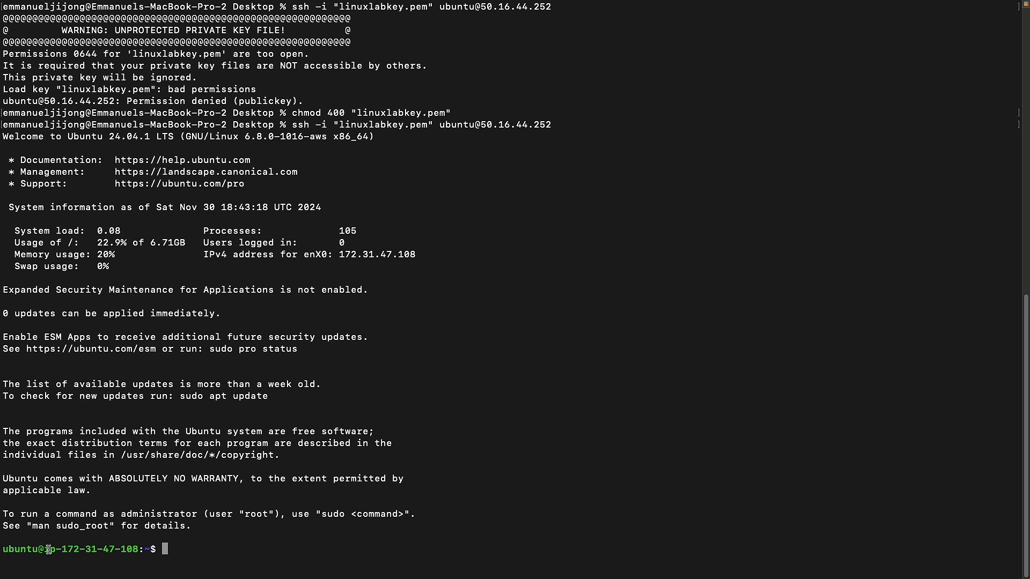
Highlight the user and host name in the server's prompt, and clear the terminal.
drag(6, 549, 139, 550)
click(174, 550)
text(clear)
key(Return)
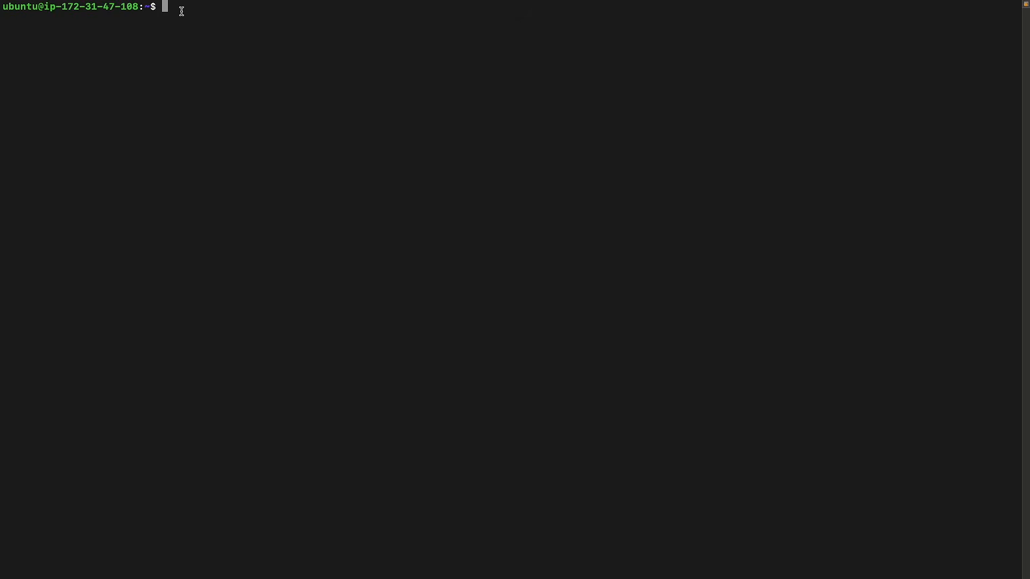
Update the server's package lists with sudo apt update, review the output, and clear the terminal.
text(sudo apt update)
key(Return)
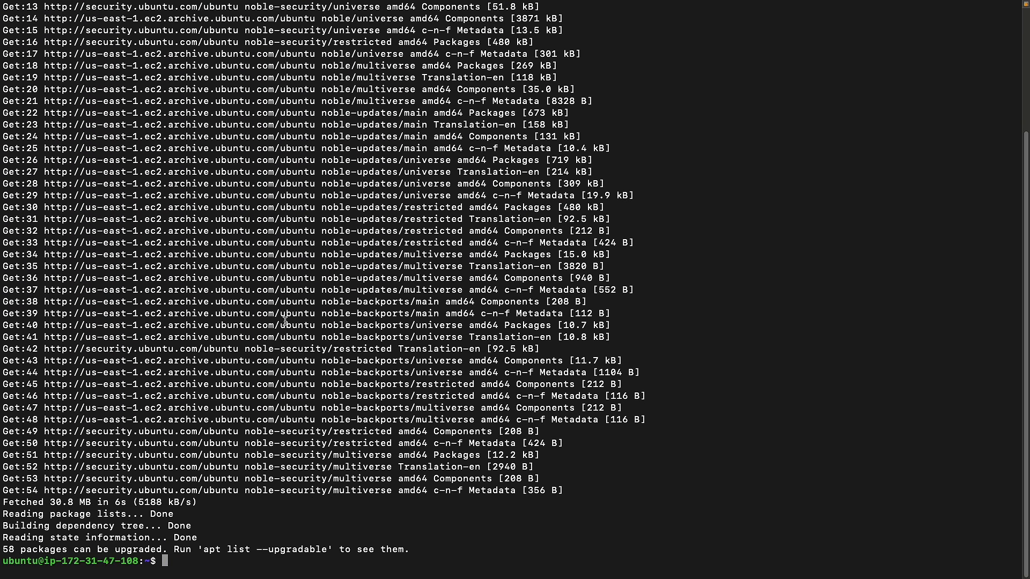
scroll(247, 66, up, 5)
scroll(264, 237, down, 5)
text(clear)
key(Return)
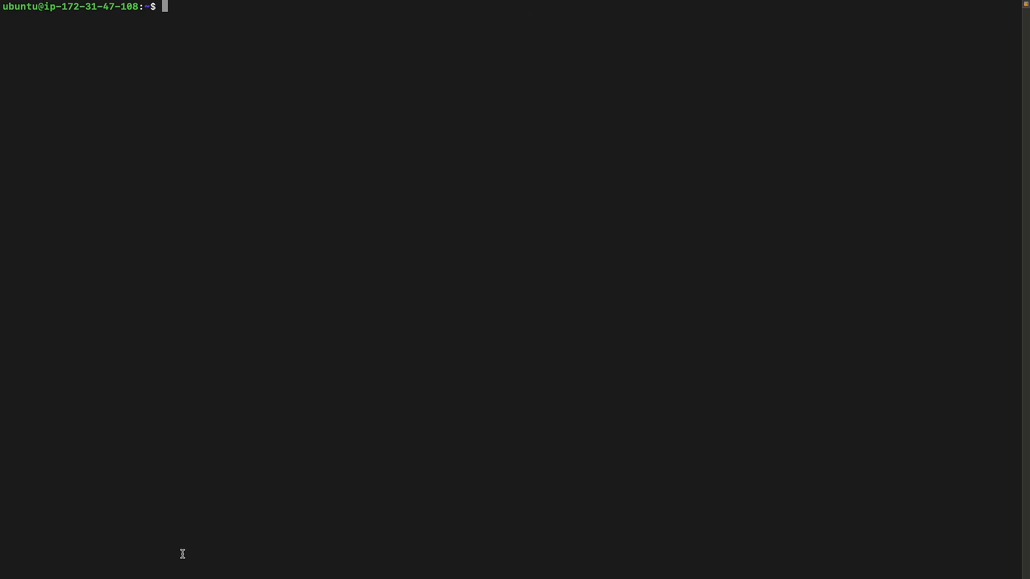
Display the server's date with the date command and highlight the time and year in the output.
text(date)
key(Return)
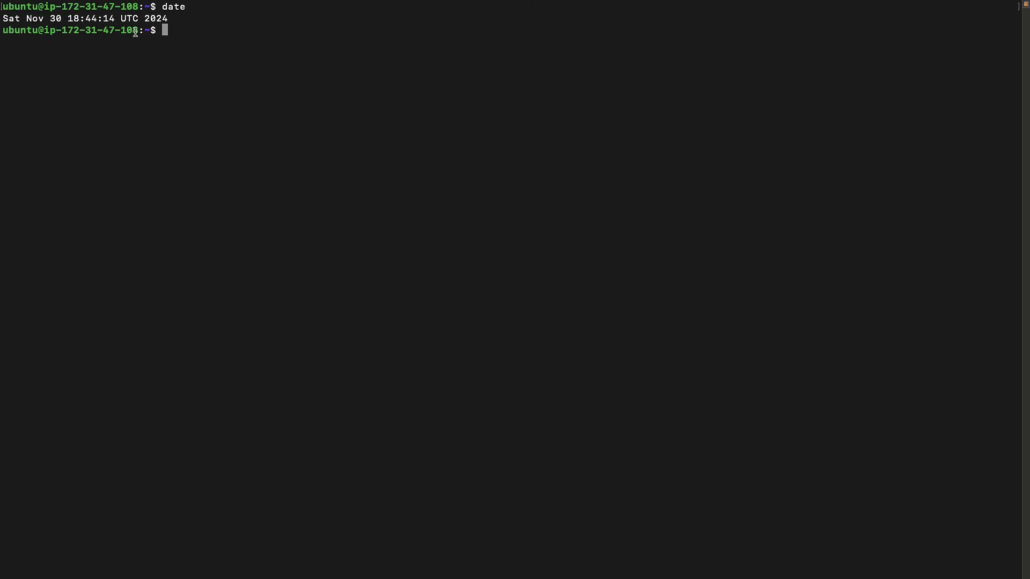
drag(169, 19, 99, 19)
click(168, 33)
List the current directory on the server with ls and print its path with pwd.
text(ls)
key(Return)
text(pwd)
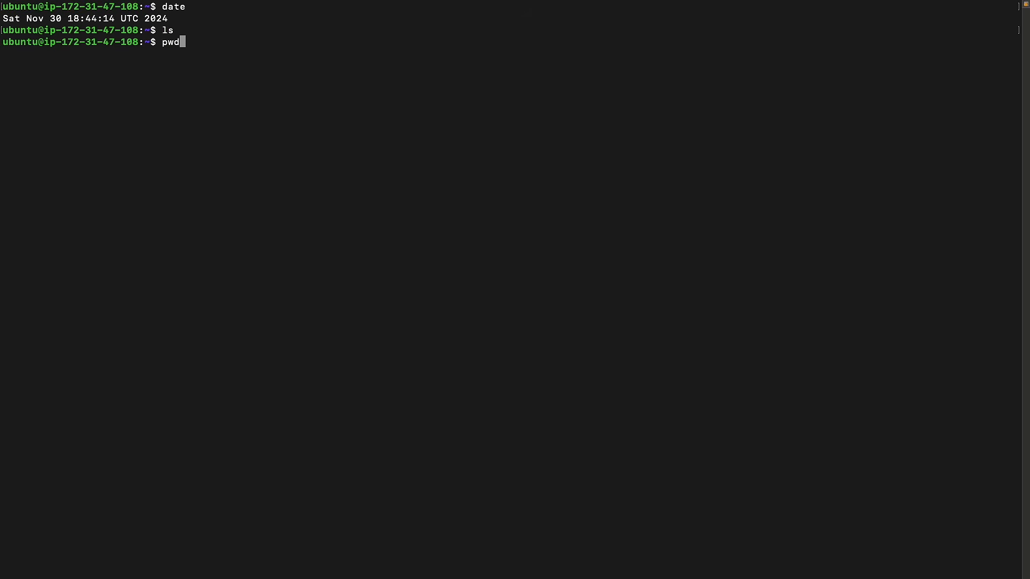
key(Return)
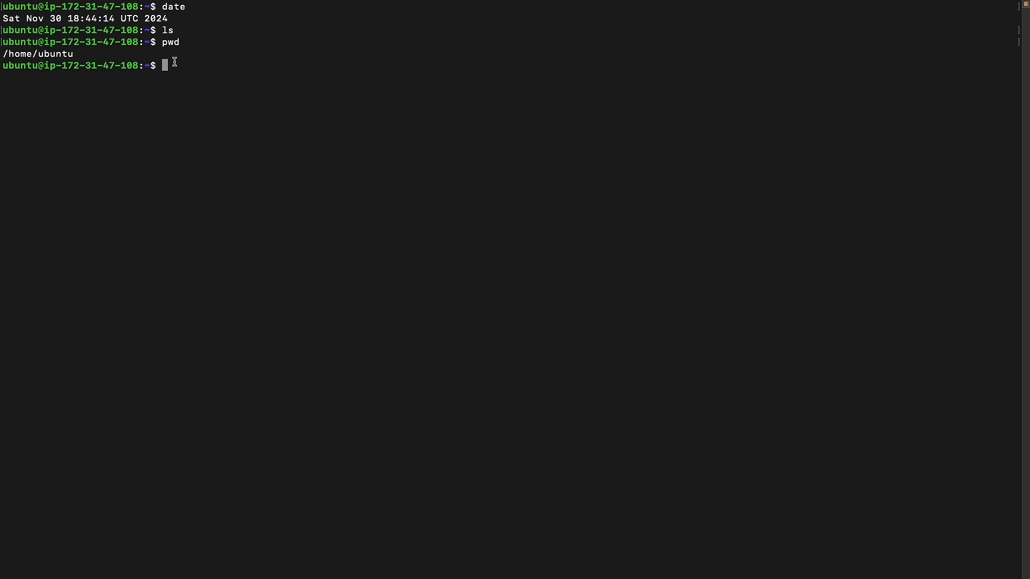
Switch to Chrome, return to the EC2 Instances list, and open the instance state options for Lab-server.
mouse_move(758, 578)
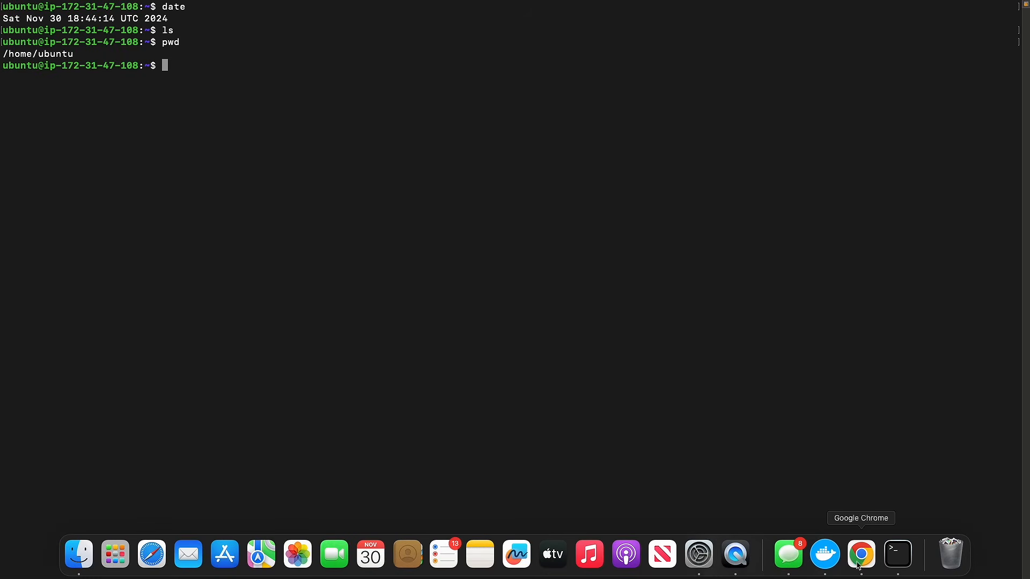
click(860, 554)
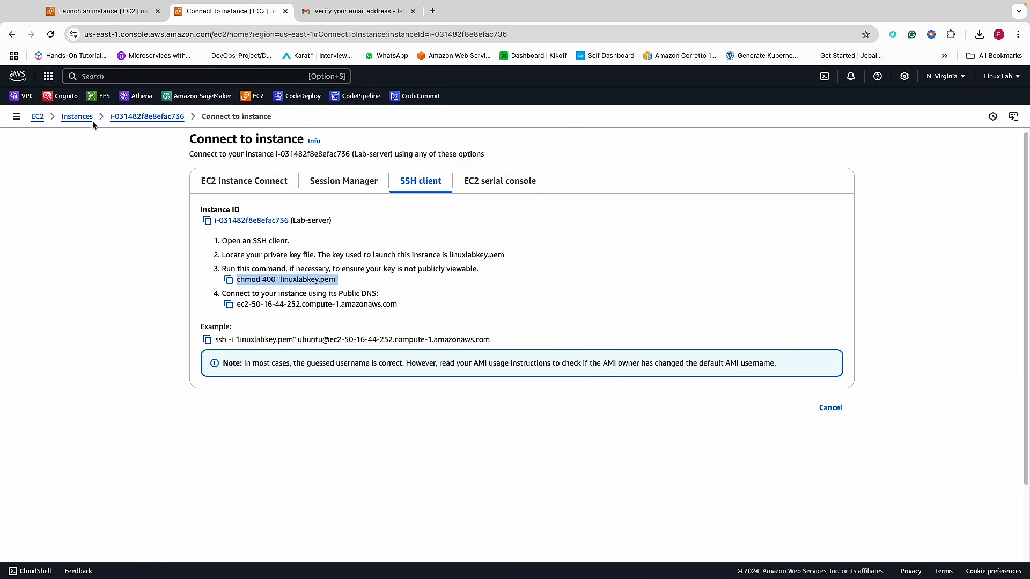
click(76, 116)
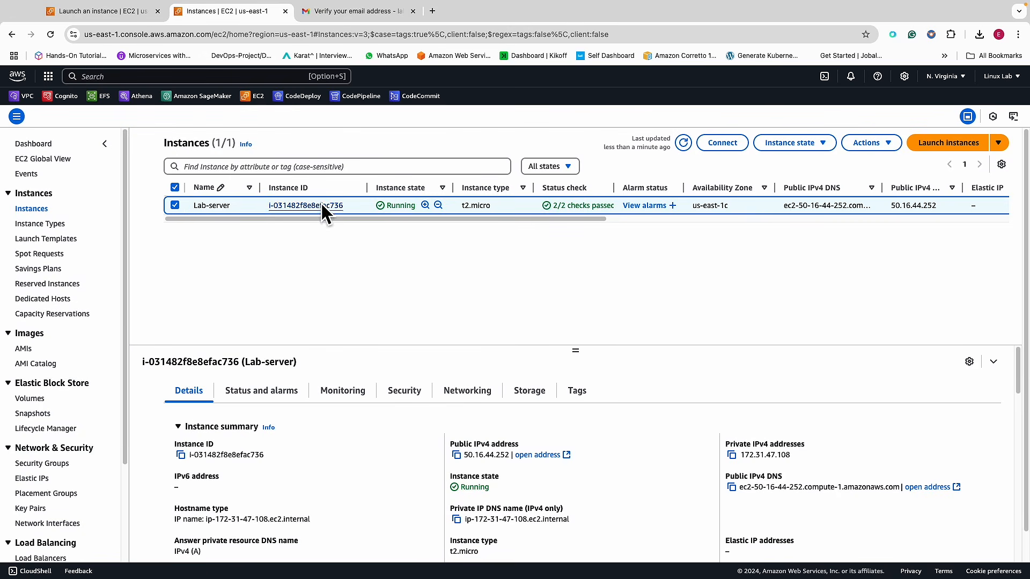
click(810, 148)
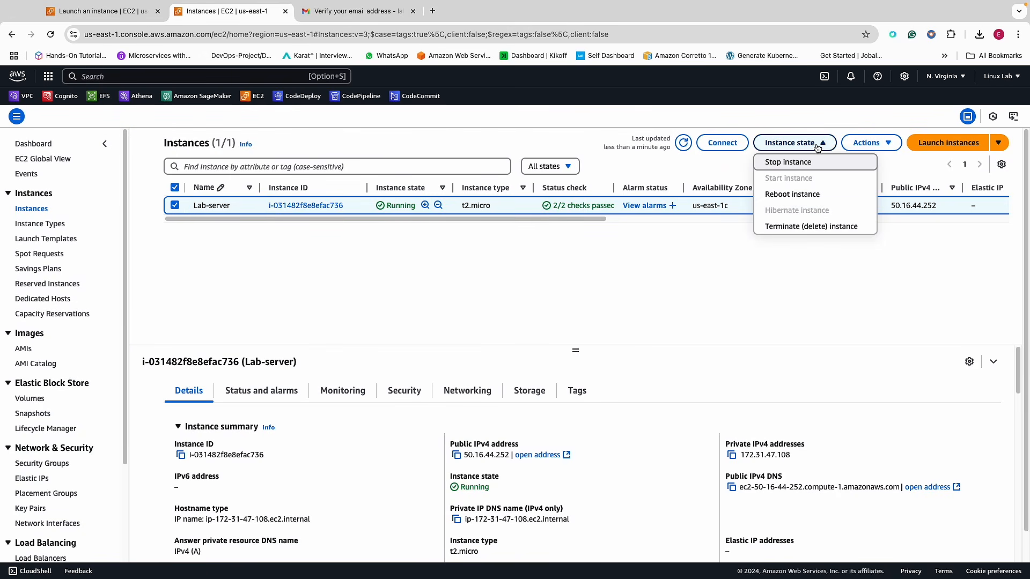